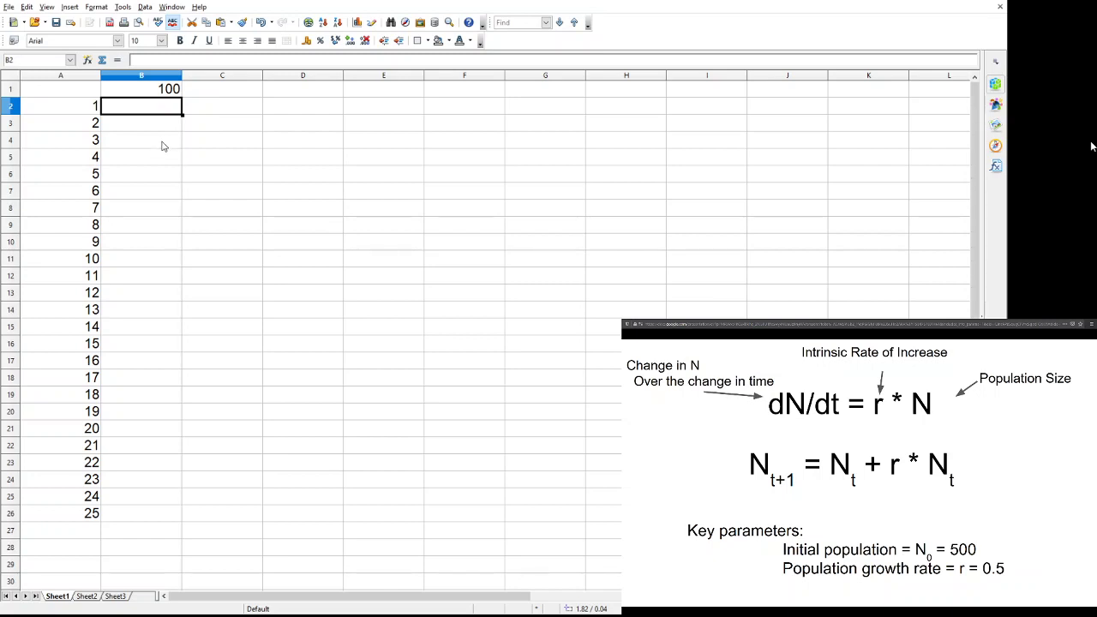
Enter =D1*B1 in B2 so the population is multiplied by the growth-rate cell D1.
{"action": "type", "text": "="}
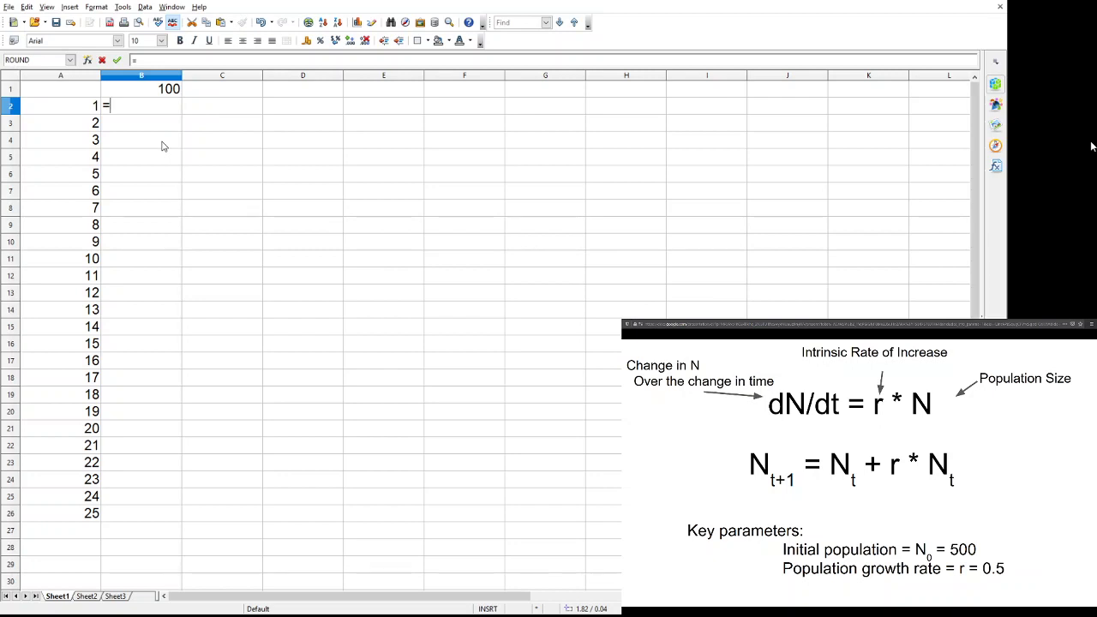
{"action": "key", "text": "Up"}
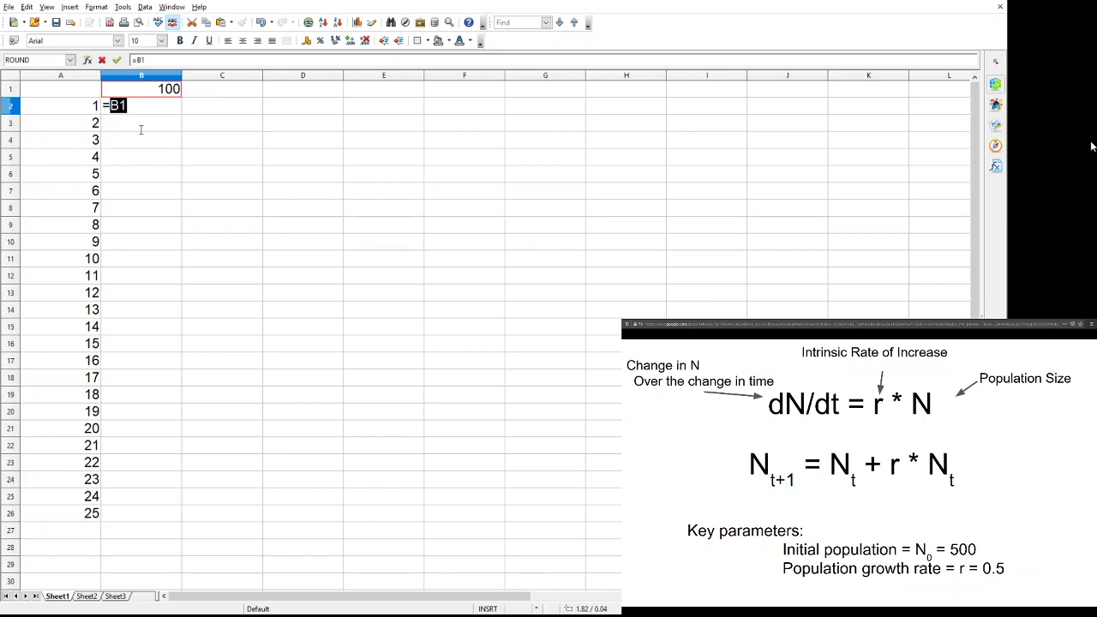
{"action": "key", "text": "F2"}
{"action": "type", "text": "D1*"}
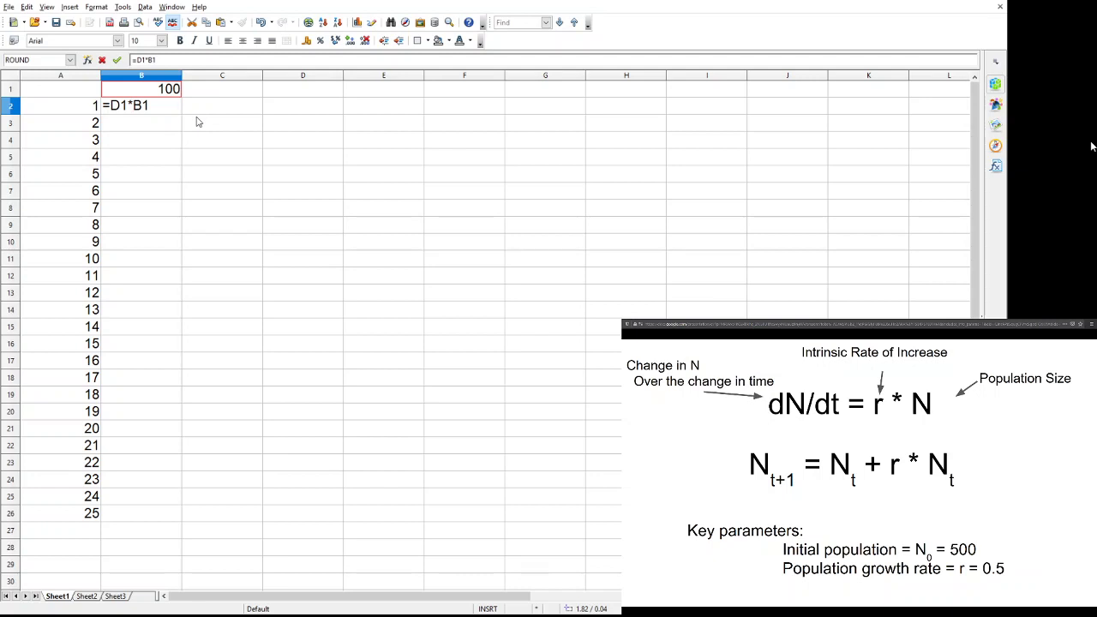
{"action": "key", "text": "Return"}
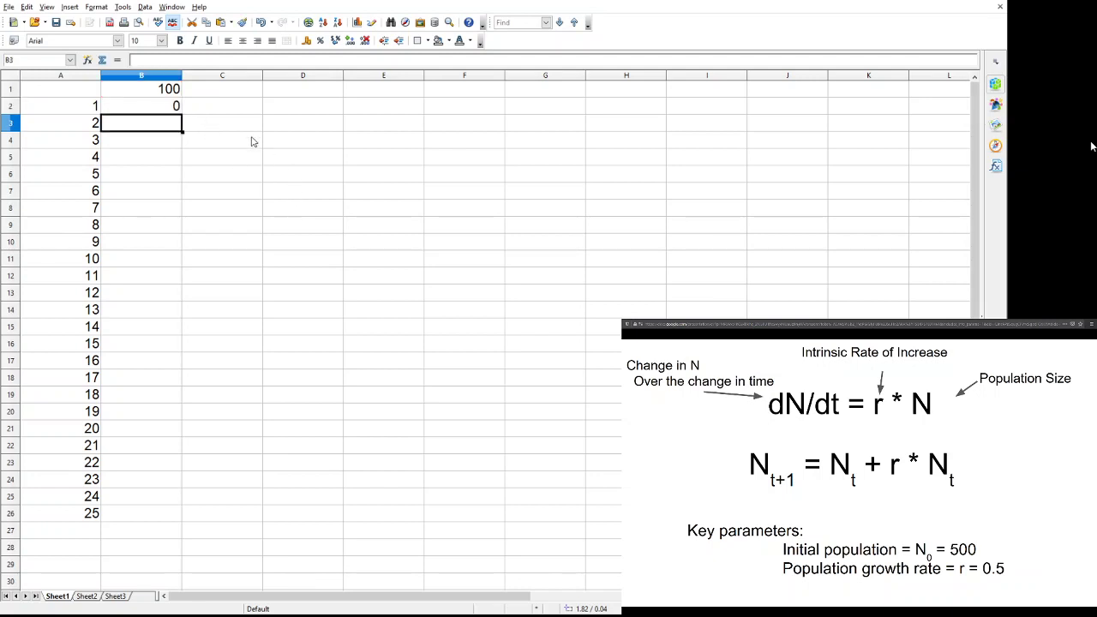
{"action": "key", "text": "Up"}
{"action": "key", "text": "Up"}
{"action": "key", "text": "Right"}
{"action": "key", "text": "Right"}
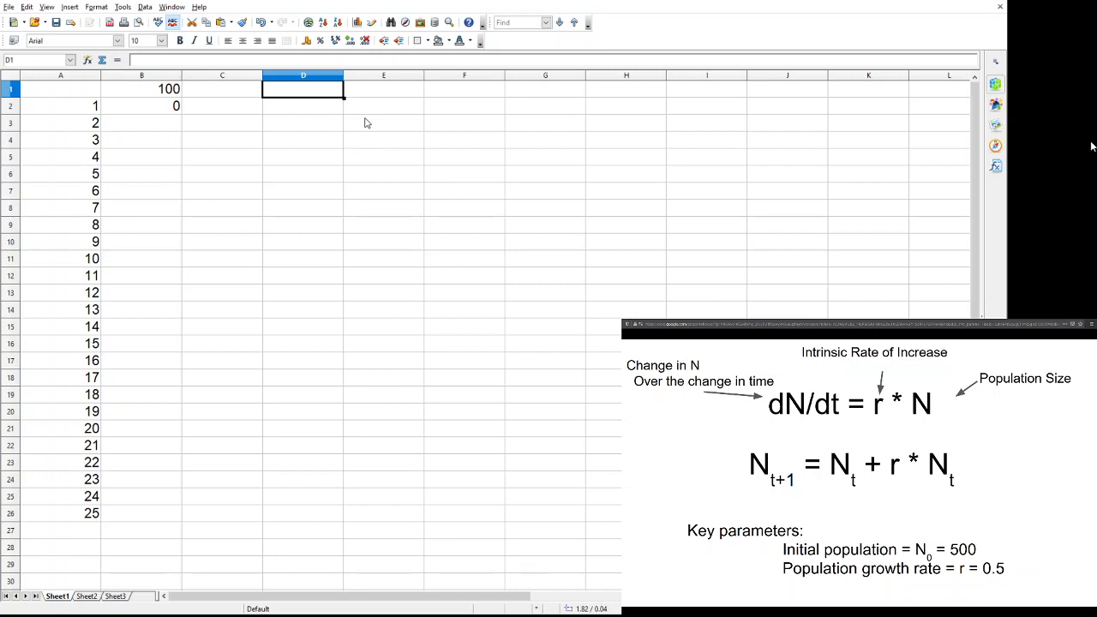
Enter the growth rate 0.5 in D1.
{"action": "key", "text": "F2"}
{"action": "type", "text": "0.5"}
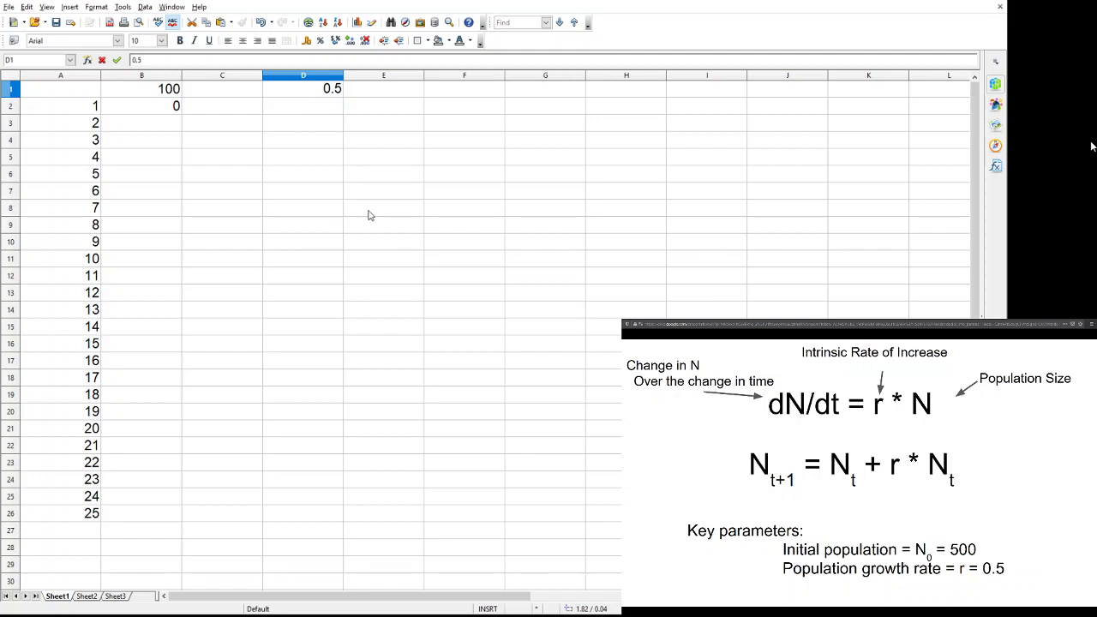
{"action": "key", "text": "shift+Tab"}
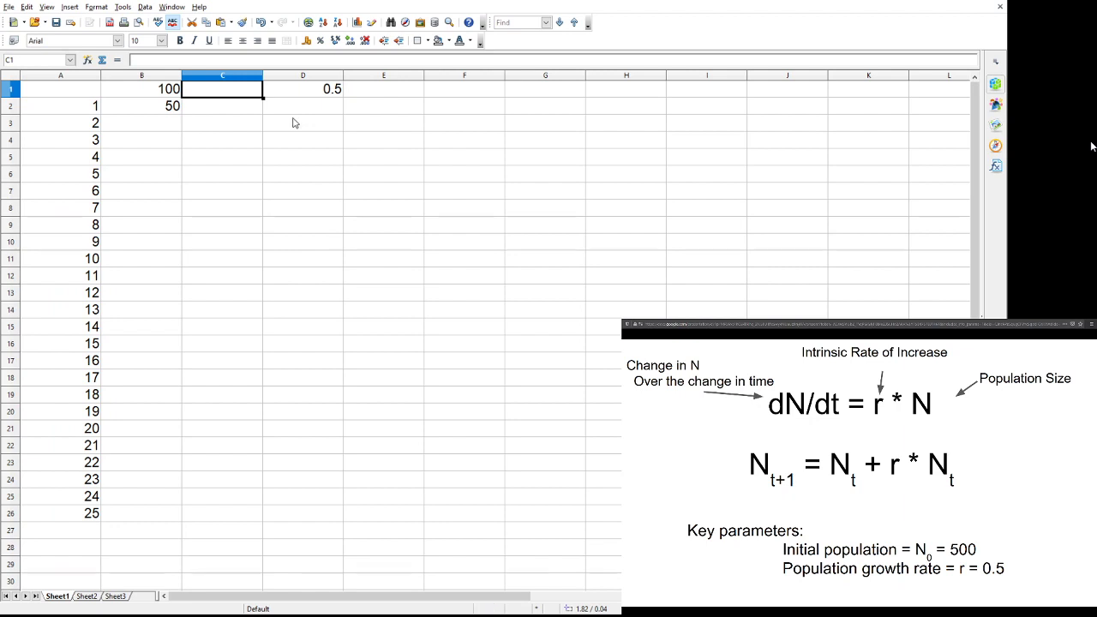
Add a right-aligned 'r=' label in C1 next to the growth rate.
{"action": "type", "text": "r="}
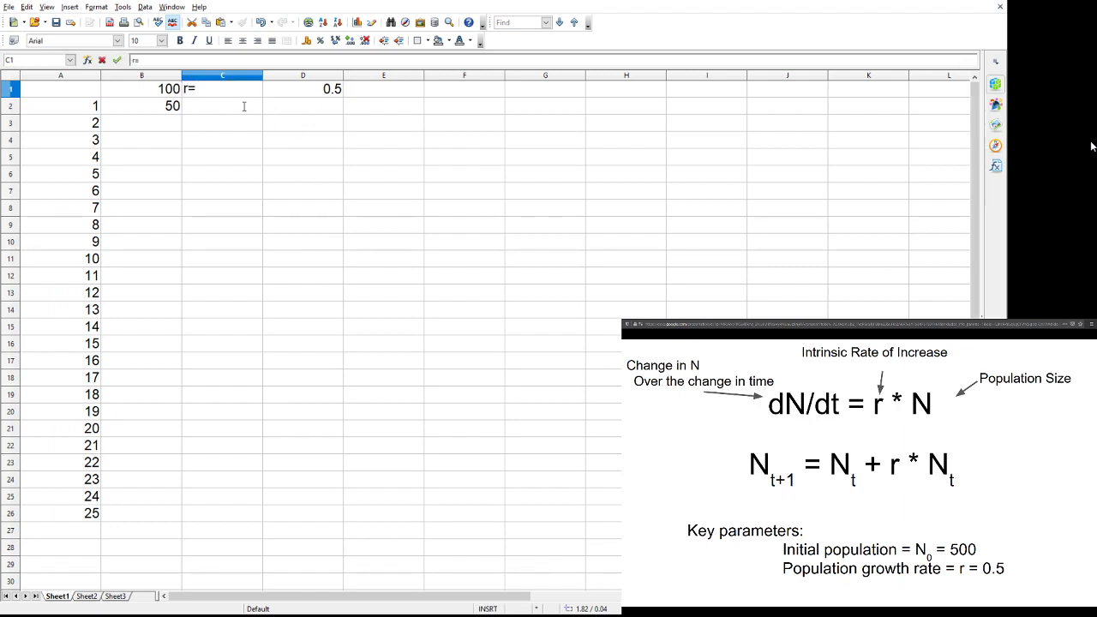
{"action": "key", "text": "shift+Home"}
{"action": "left_click", "coordinate": [257, 41]}
{"action": "key", "text": "Return"}
{"action": "key", "text": "Left"}
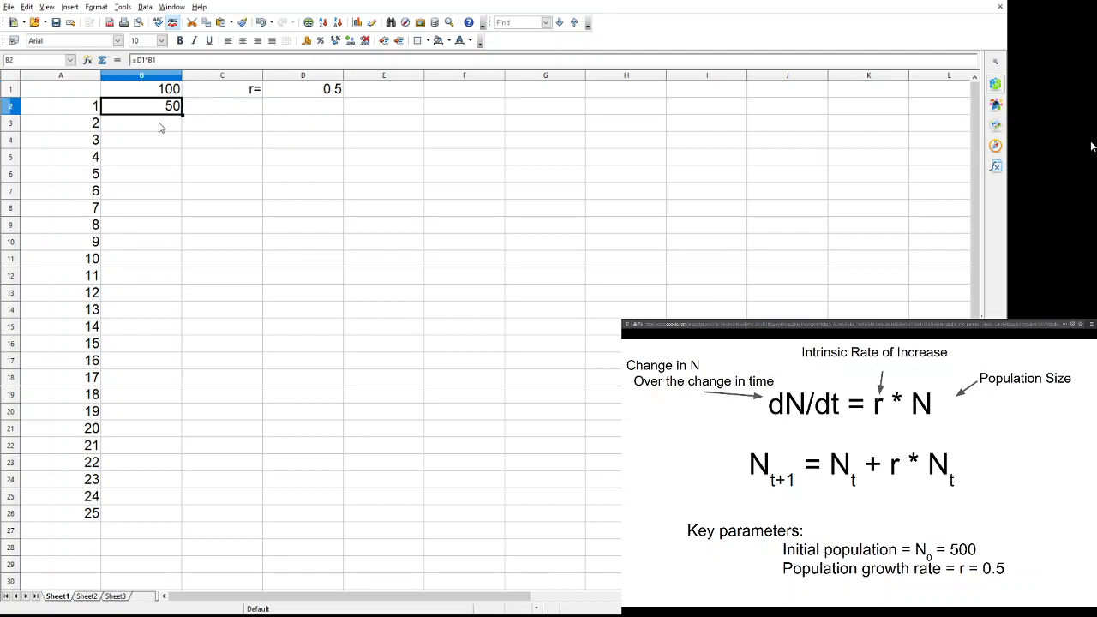
{"action": "key", "text": "ctrl+Home"}
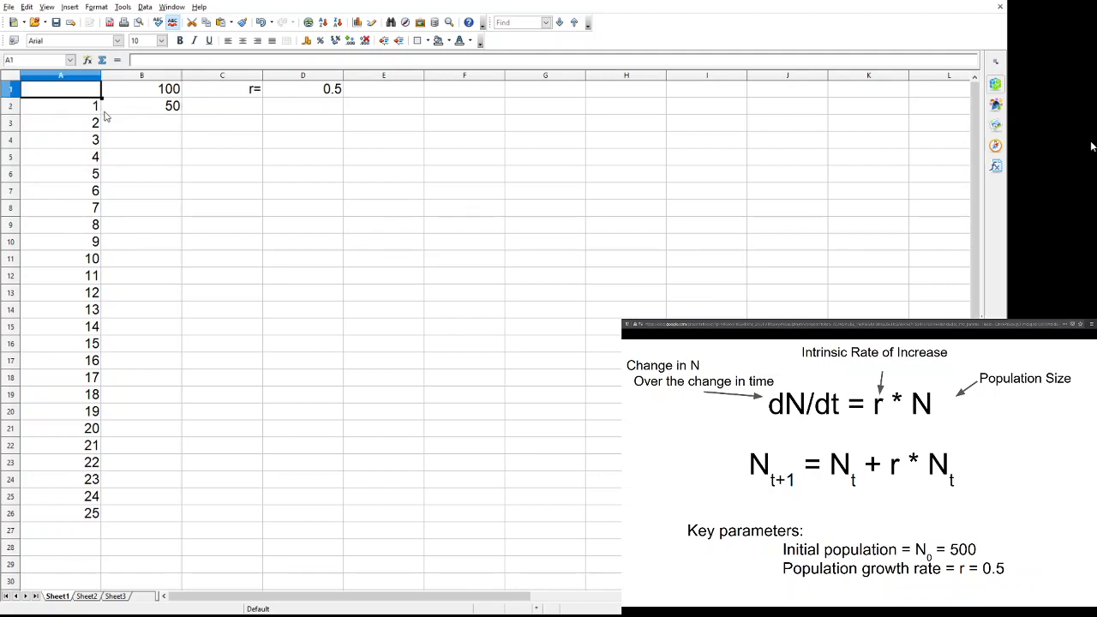
Enter 0 in A1 as the first time step, leaving the 'r=' label in C1 unchanged.
{"action": "type", "text": "0"}
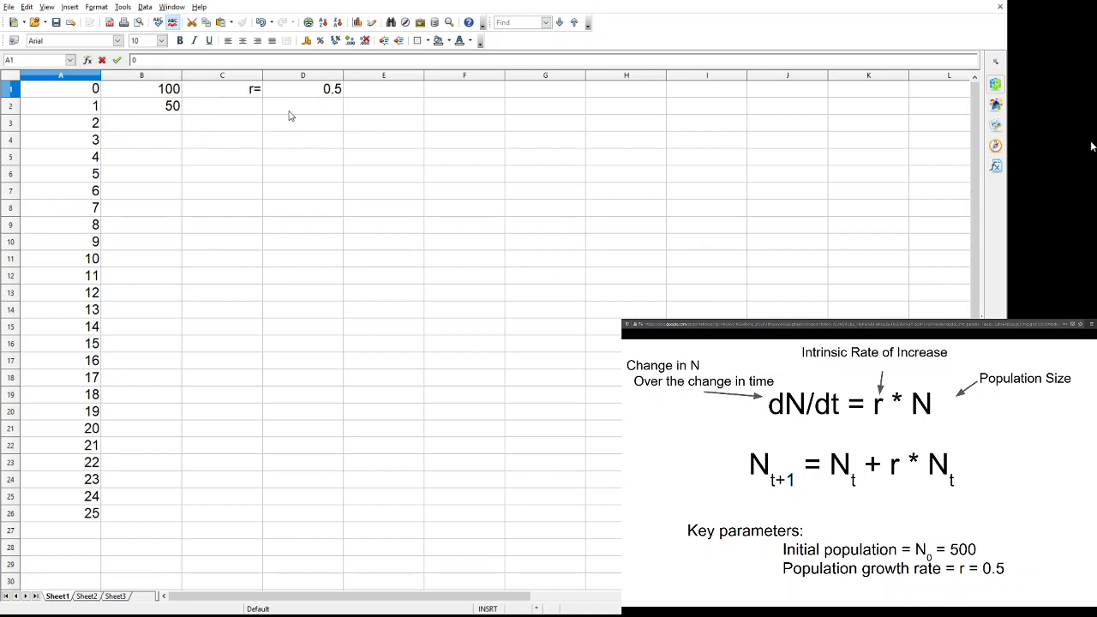
{"action": "left_click", "coordinate": [217, 86]}
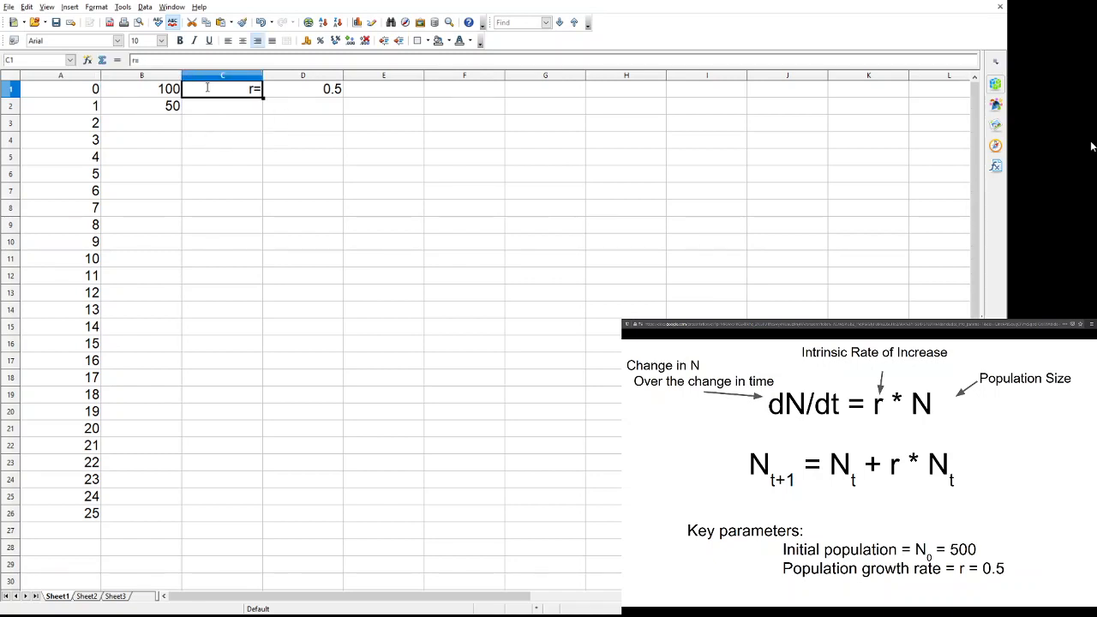
{"action": "double_click", "coordinate": [206, 87]}
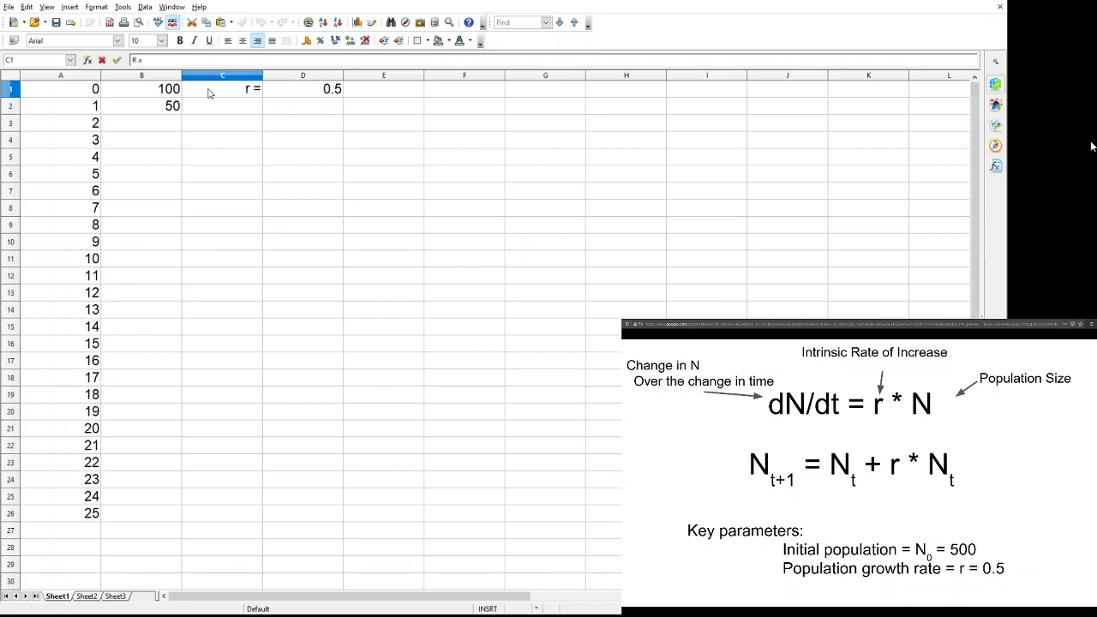
{"action": "key", "text": "BackSpace"}
{"action": "key", "text": "BackSpace"}
{"action": "type", "text": "ROUND()"}
{"action": "key", "text": "Escape"}
{"action": "key", "text": "Down"}
{"action": "key", "text": "Down"}
{"action": "key", "text": "Down"}
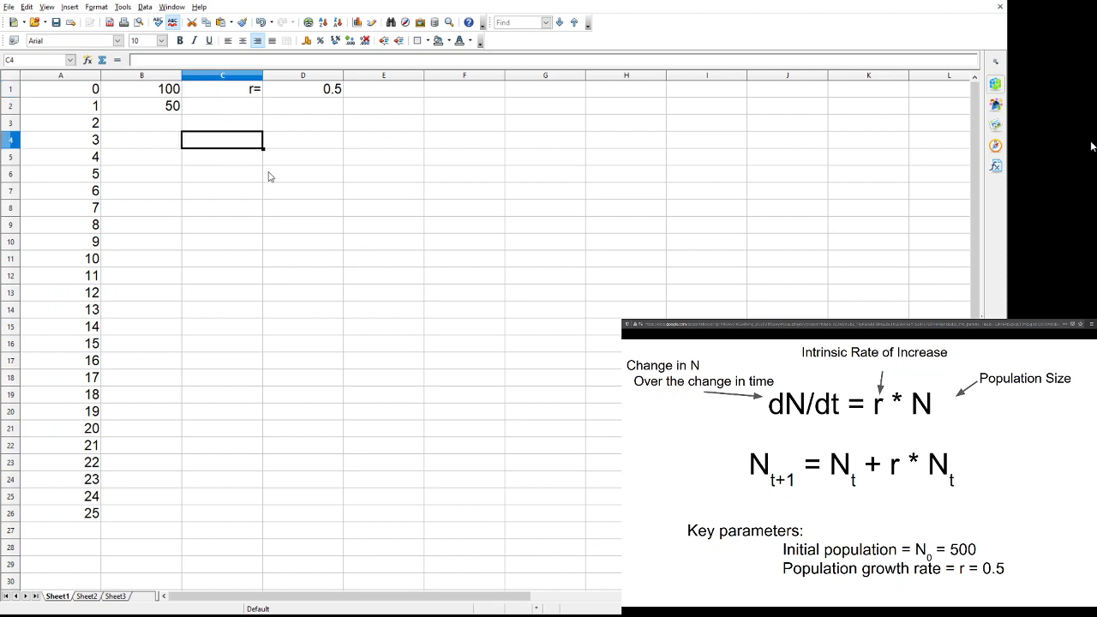
{"action": "key", "text": "Up"}
{"action": "key", "text": "Left"}
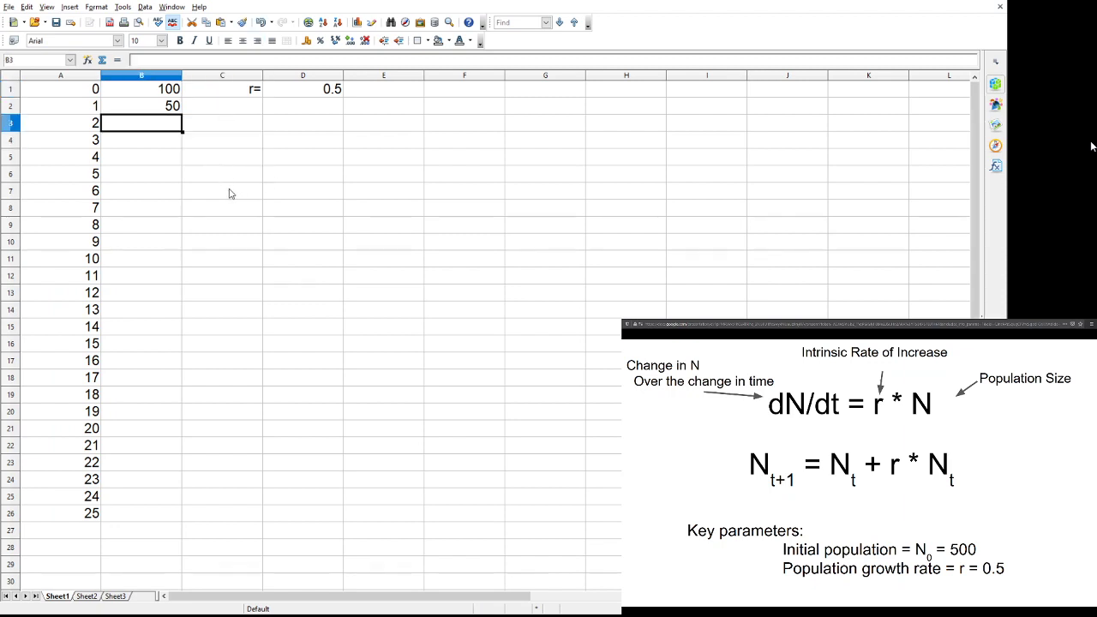
Change B2 to =B1+(D1*B1) so time step 1 gives 150.
{"action": "key", "text": "Up"}
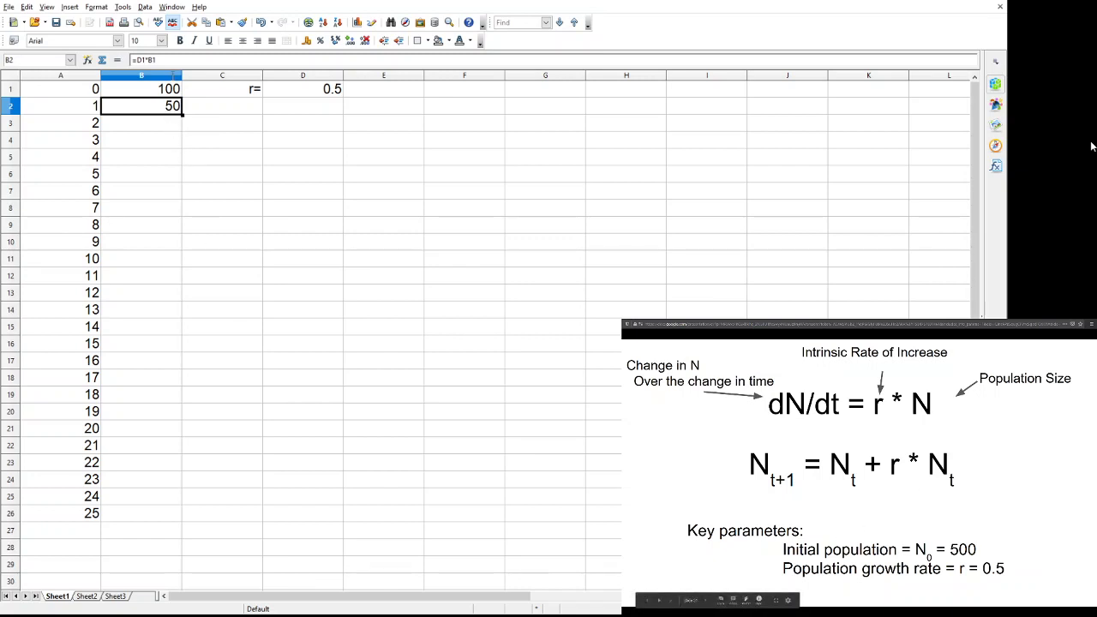
{"action": "double_click", "coordinate": [142, 106]}
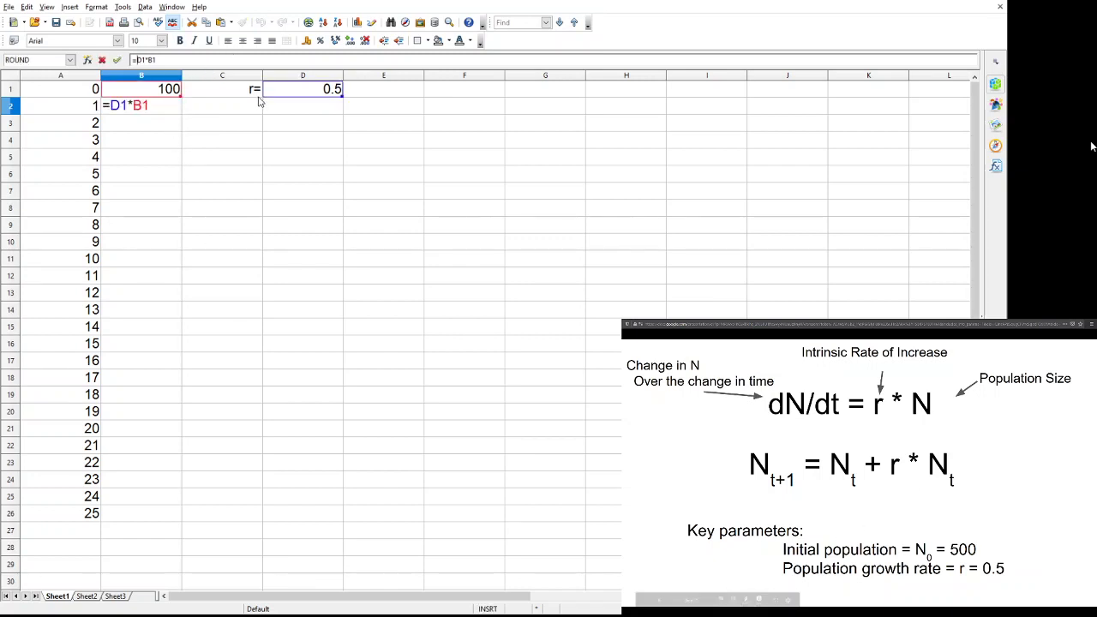
{"action": "type", "text": "B1+"}
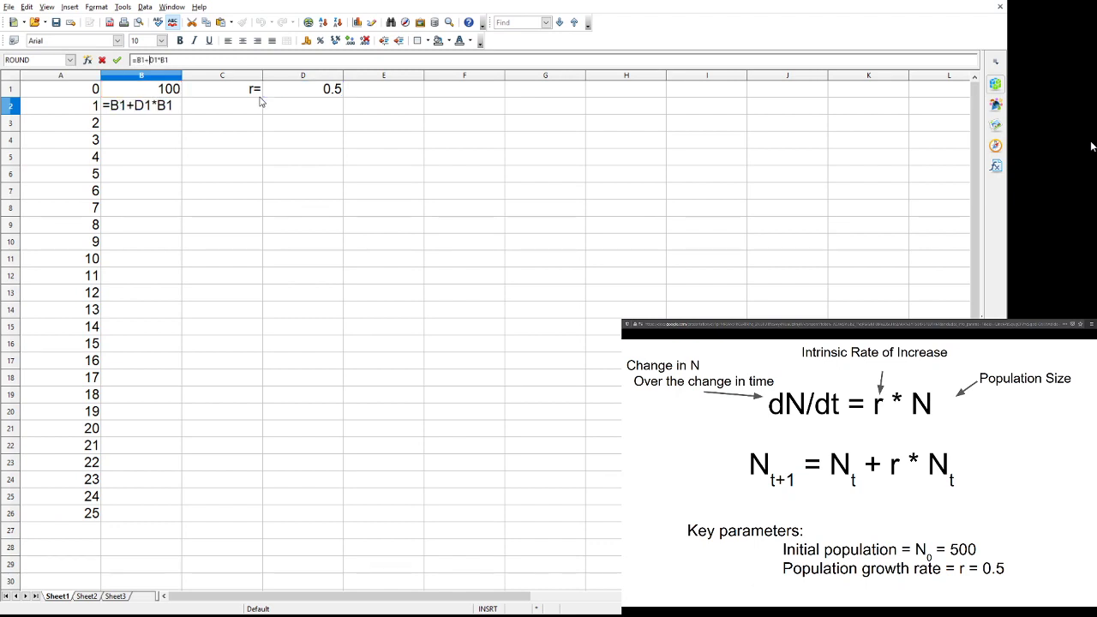
{"action": "type", "text": "(D1*B1)"}
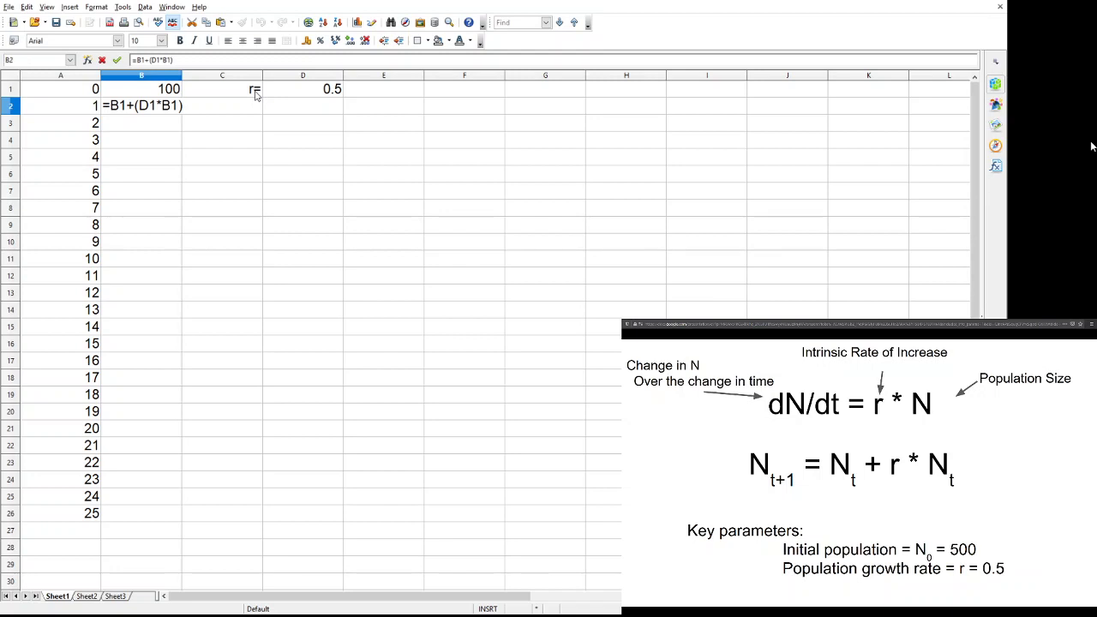
{"action": "key", "text": "Return"}
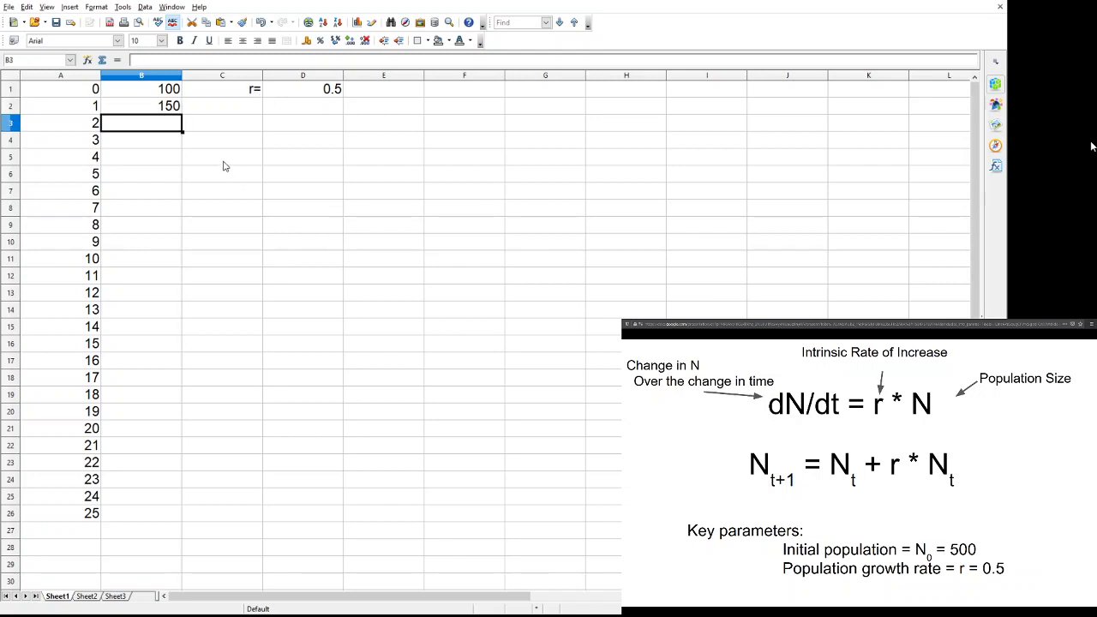
{"action": "key", "text": "Up"}
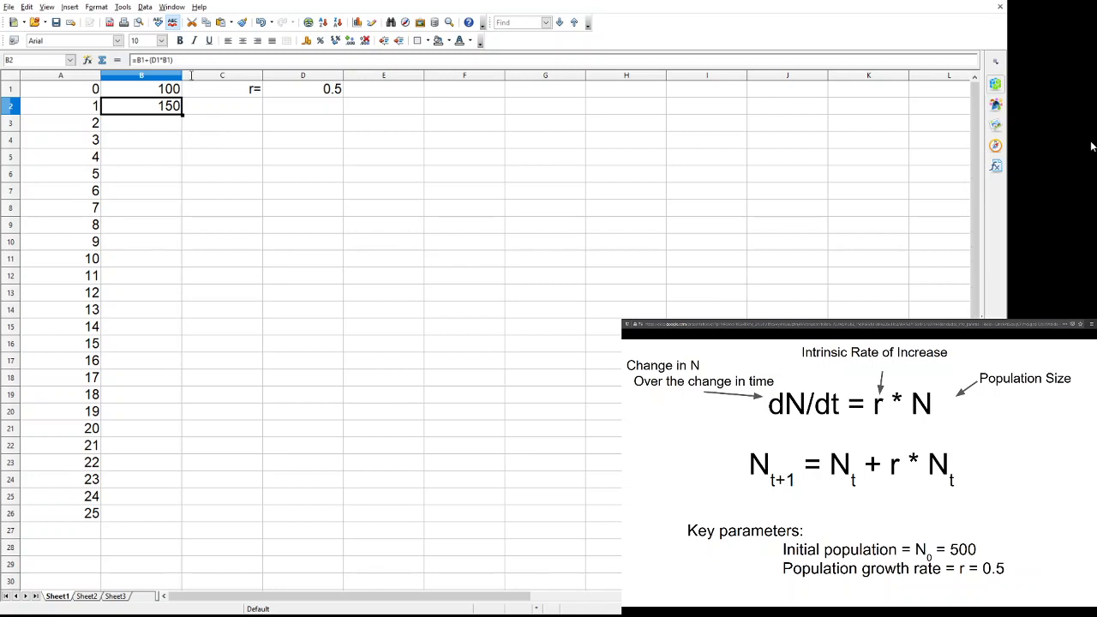
Make B2's growth-rate reference absolute so it reads =B1+($D$1*B1).
{"action": "key", "text": "F2"}
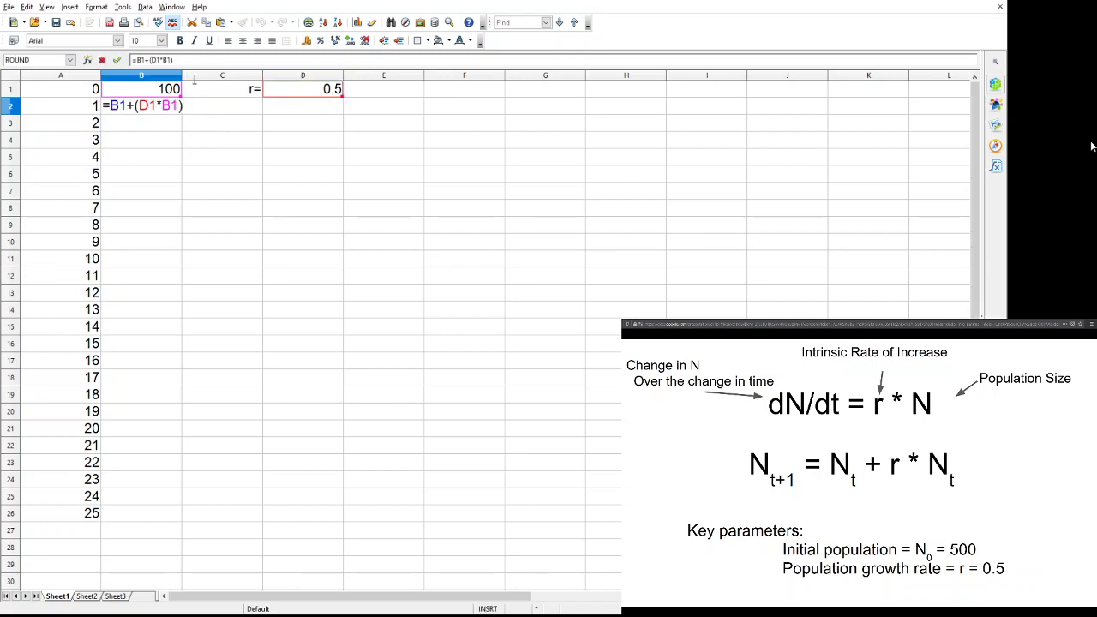
{"action": "type", "text": "$D"}
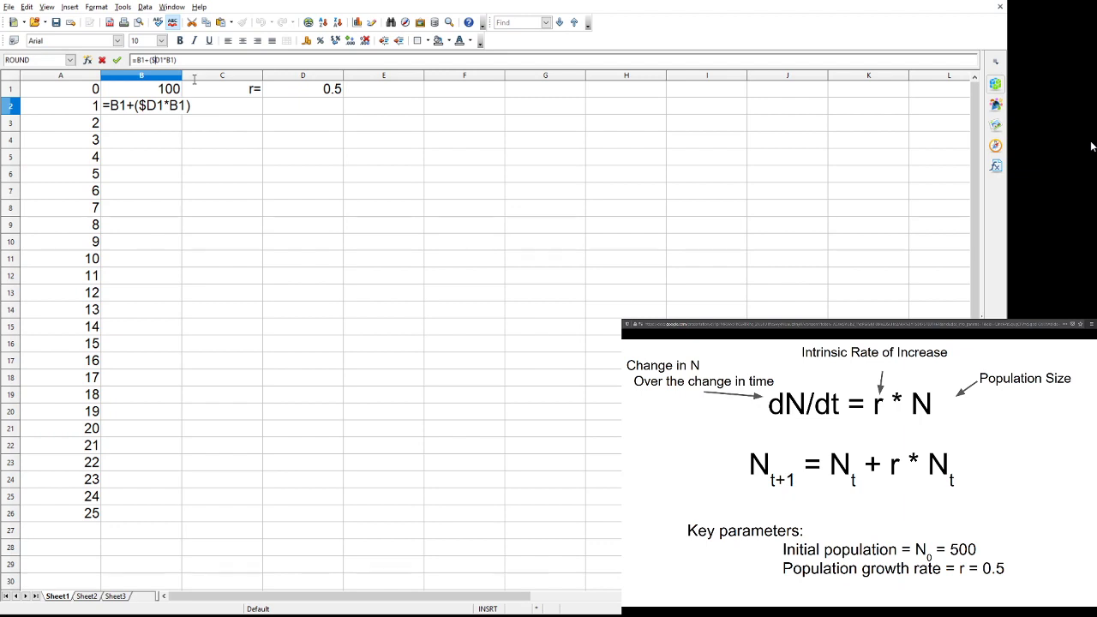
{"action": "type", "text": "$"}
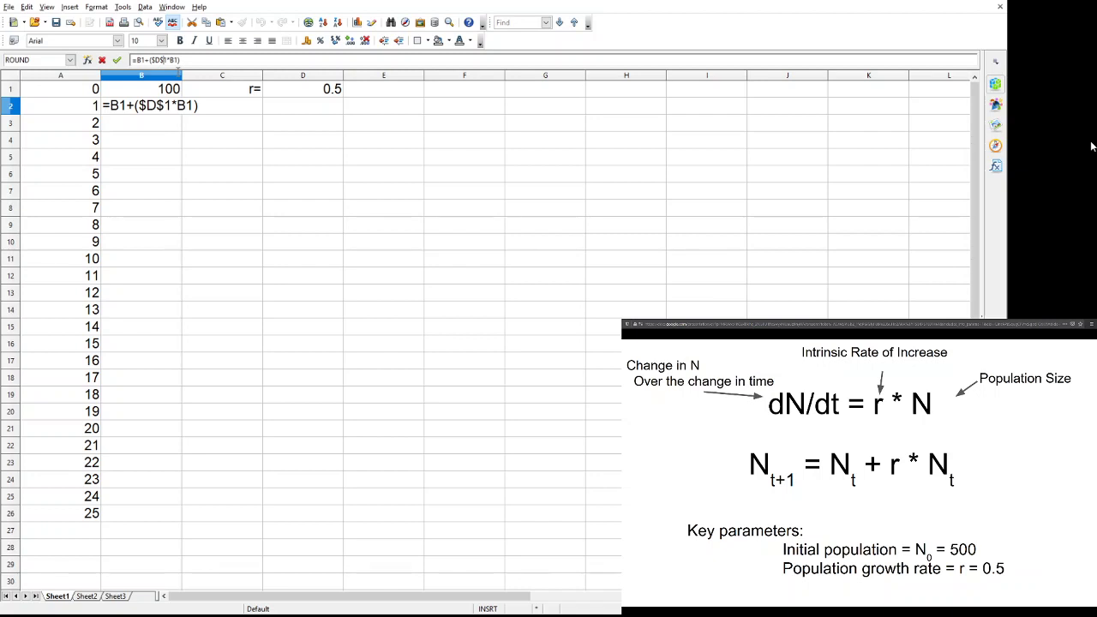
{"action": "key", "text": "Return"}
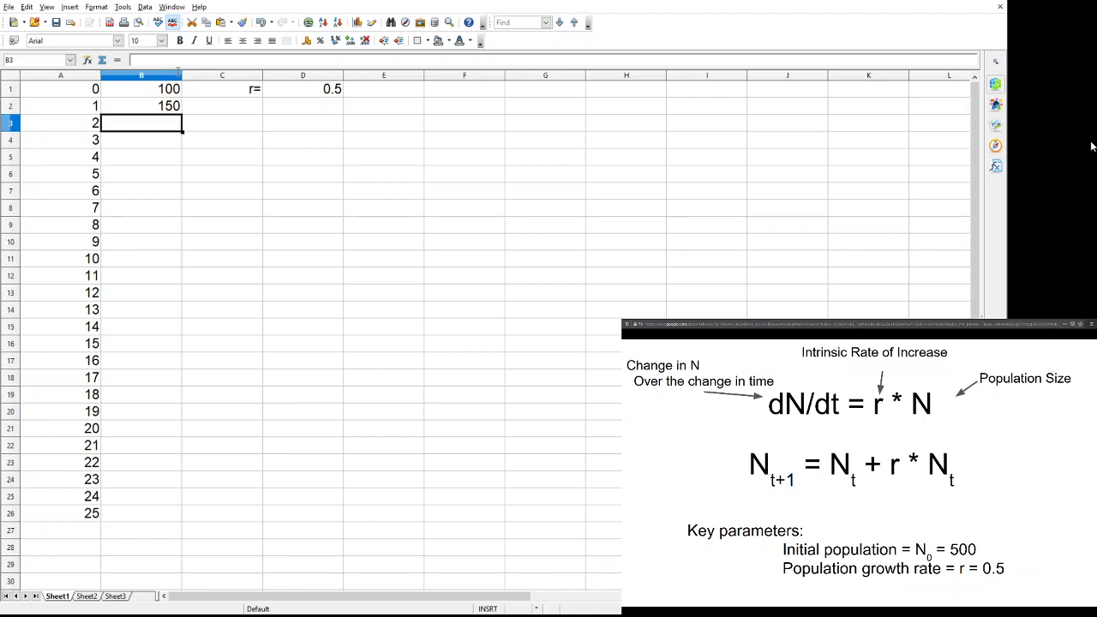
{"action": "key", "text": "Up"}
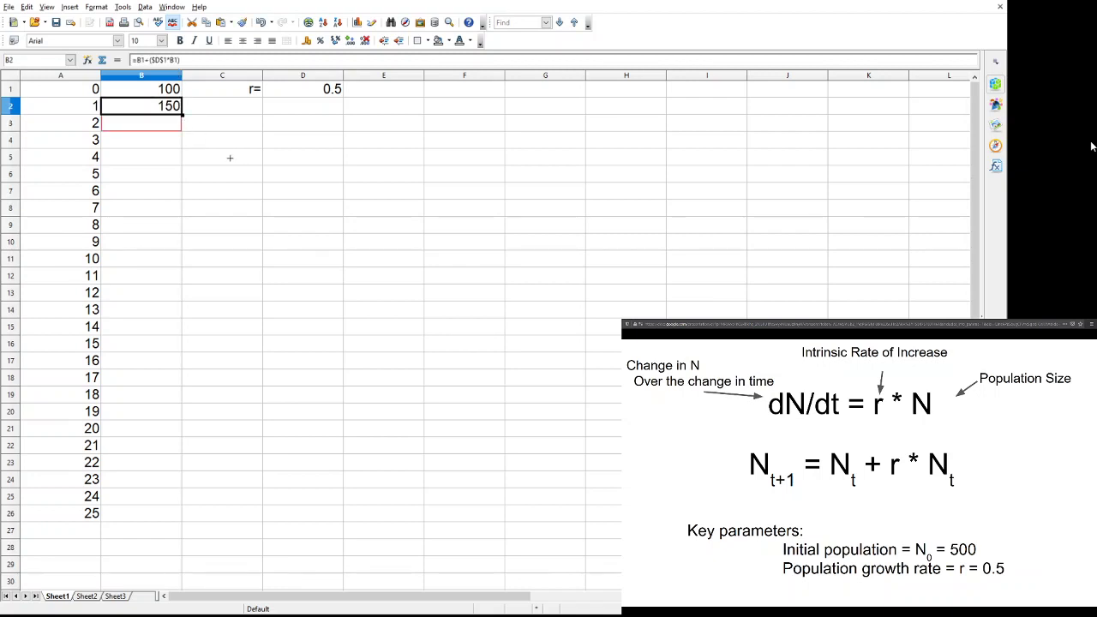
Fill the growth formula =B2+($D$1*B2) from B3 down to B26, reaching 2525116.83.
{"action": "key", "text": "shift+Down"}
{"action": "key", "text": "ctrl+d"}
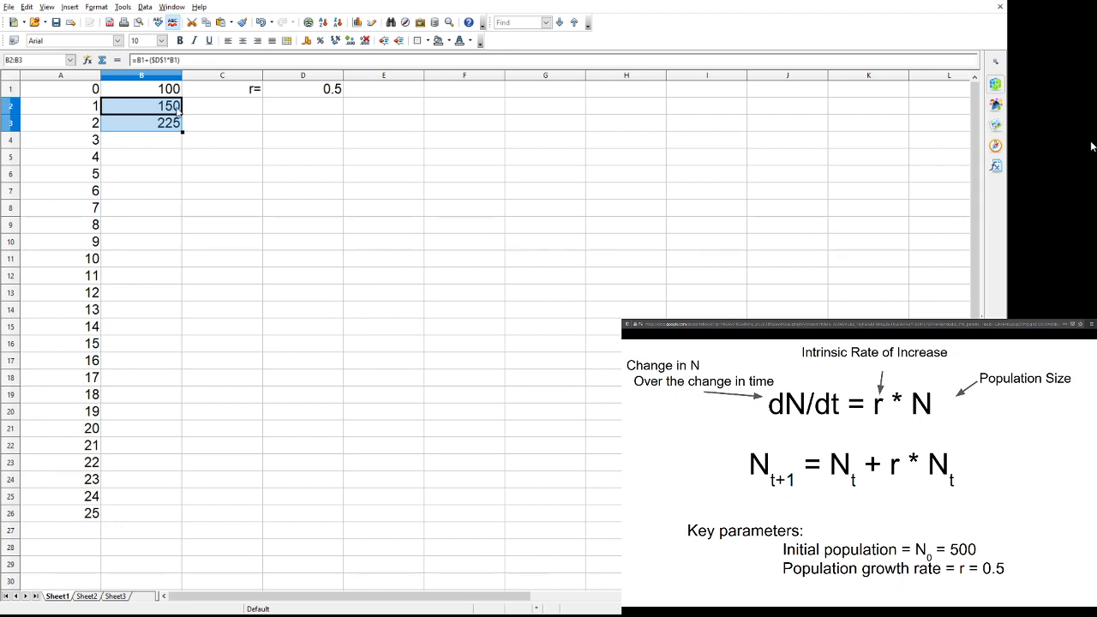
{"action": "key", "text": "Down"}
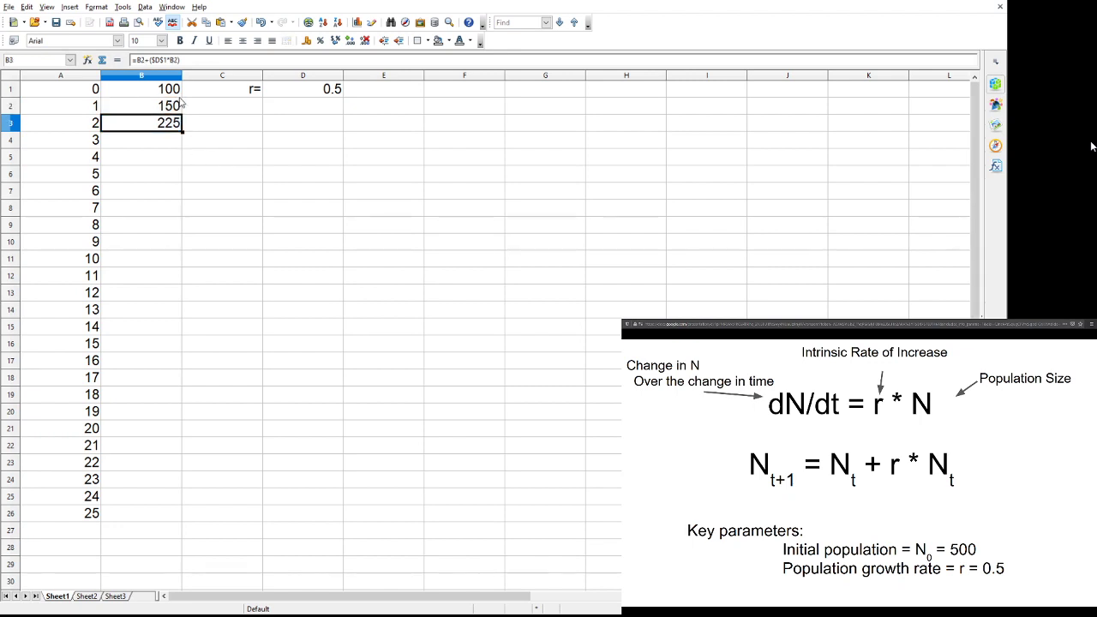
{"action": "key", "text": "F2"}
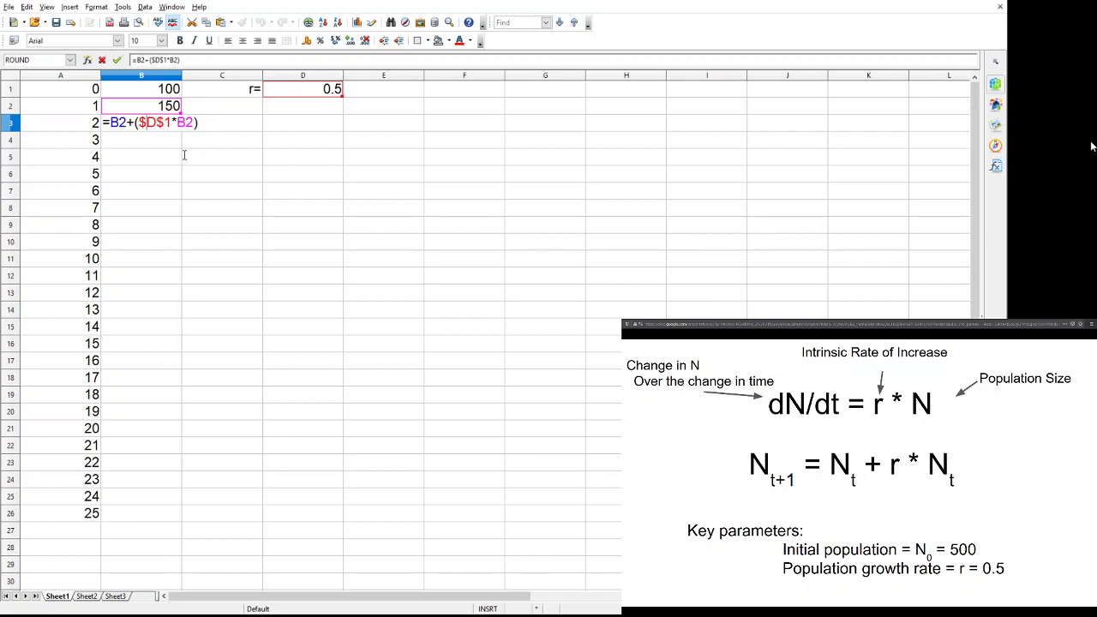
{"action": "key", "text": "Return"}
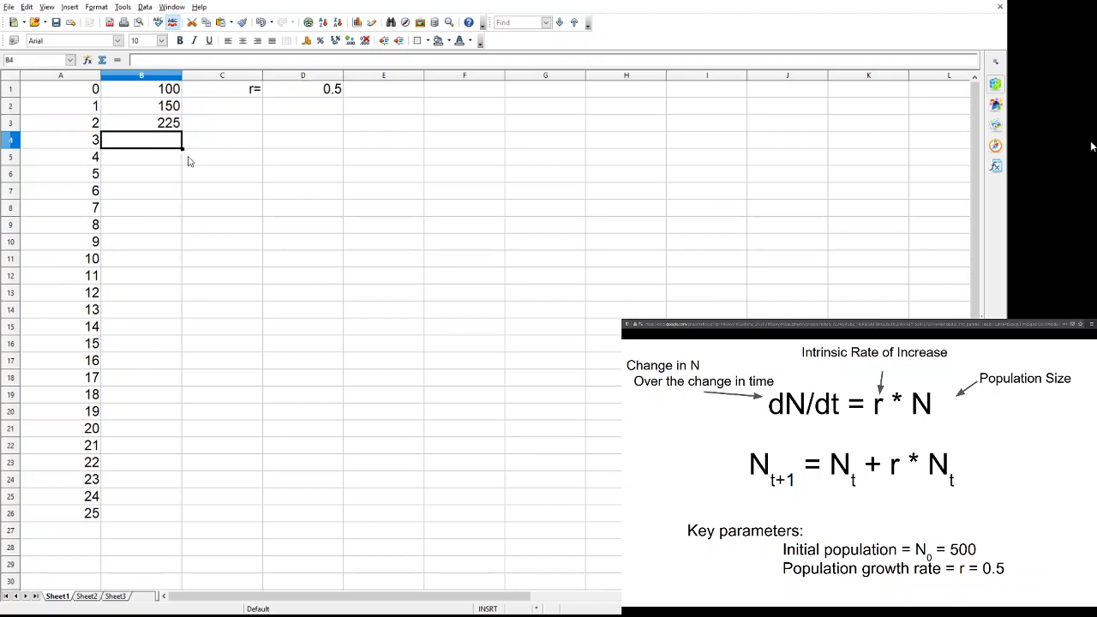
{"action": "key", "text": "Up"}
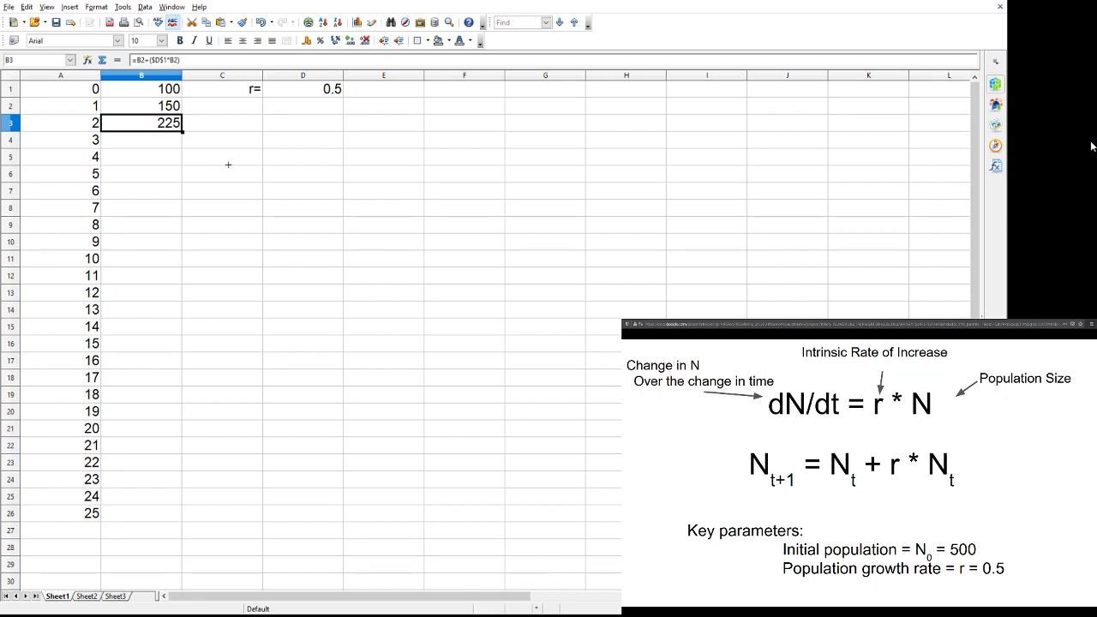
{"action": "left_click_drag", "start_coordinate": [182, 132], "coordinate": [171, 514]}
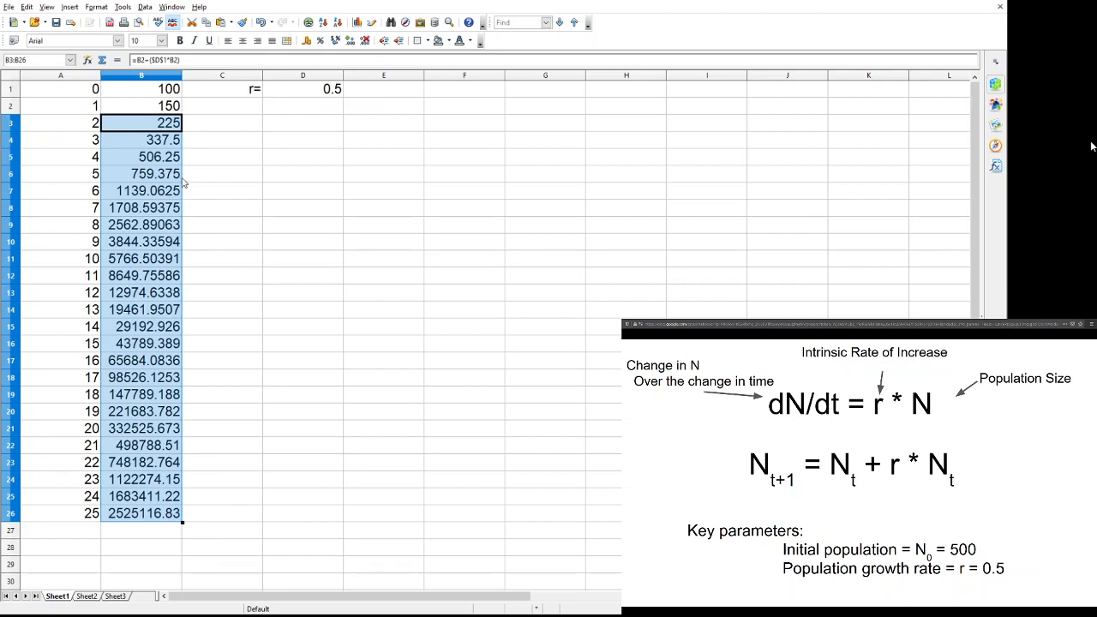
{"action": "key", "text": "Down"}
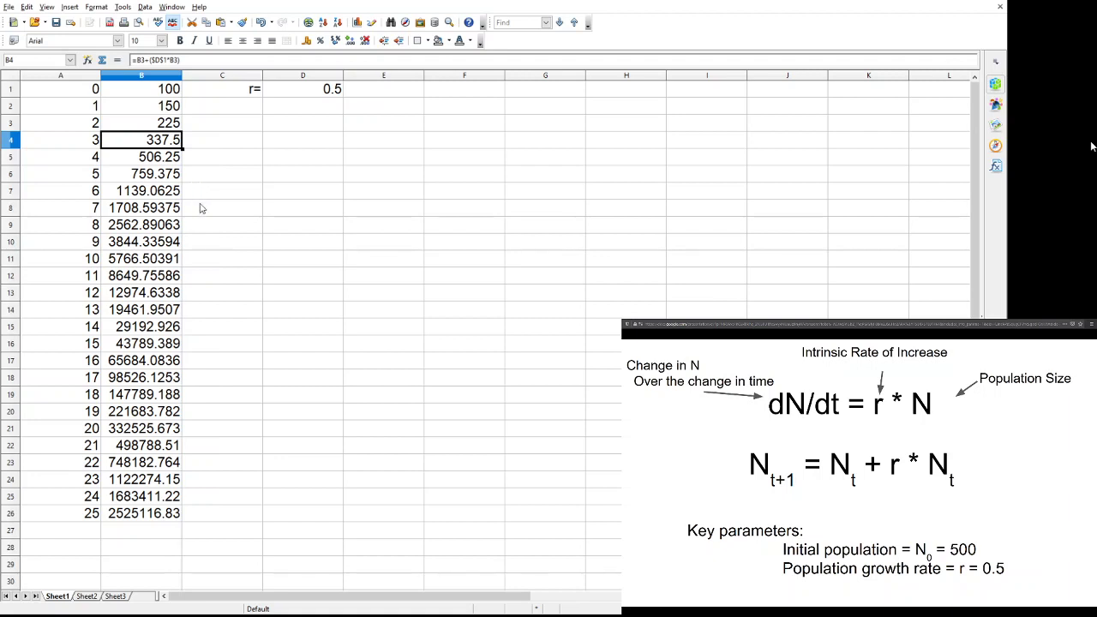
Change the starting population in B1 from 100 to 500 and check the recalculated values.
{"action": "key", "text": "Down"}
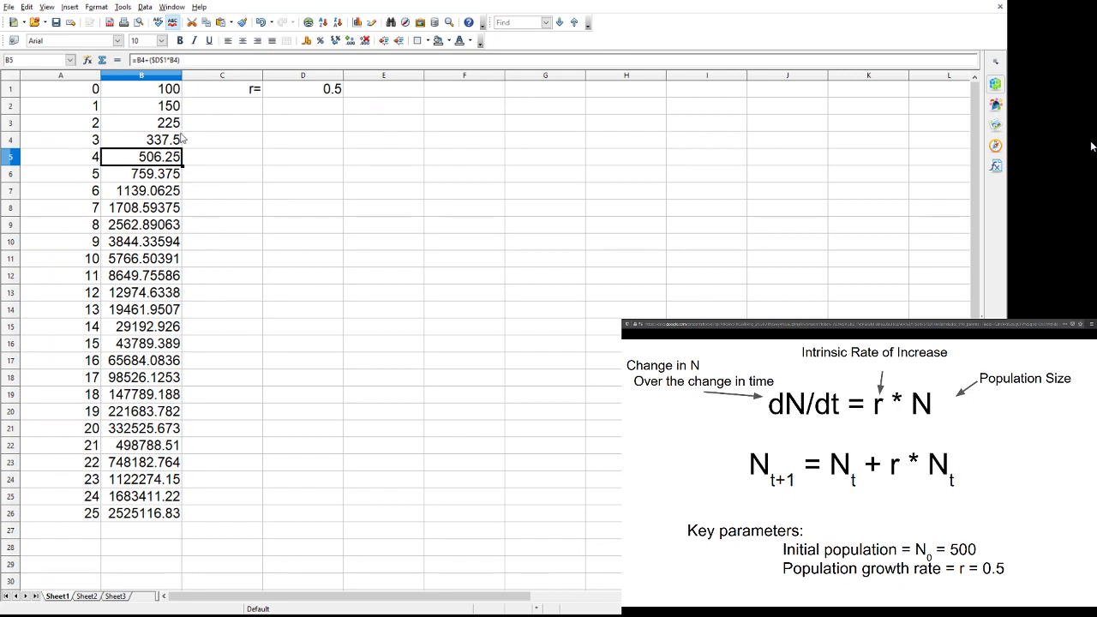
{"action": "key", "text": "ctrl+Up"}
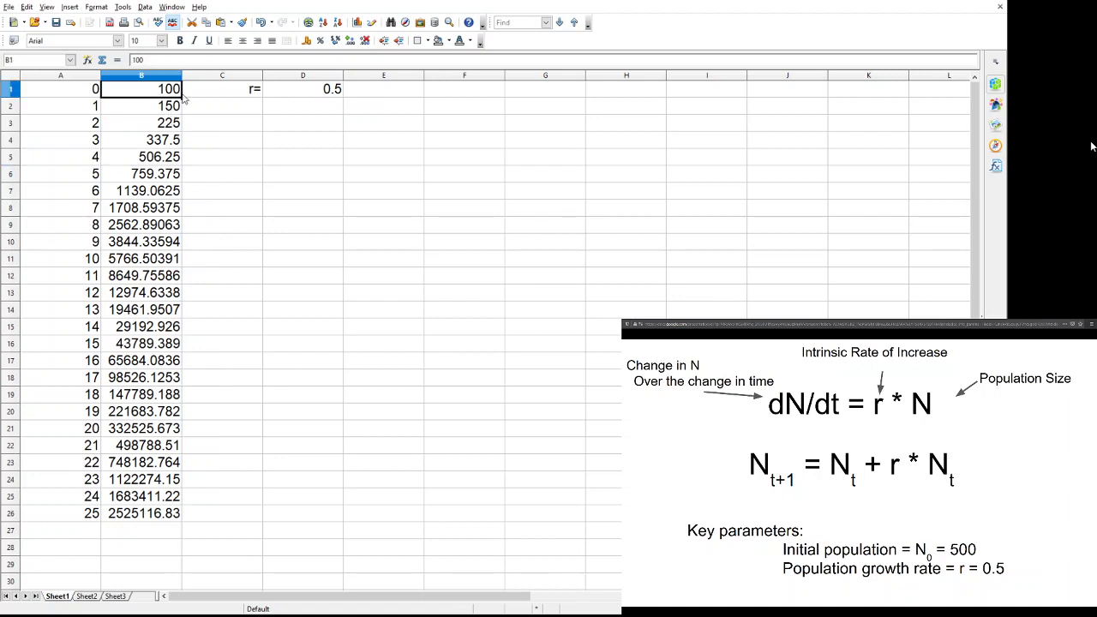
{"action": "left_click", "coordinate": [193, 59]}
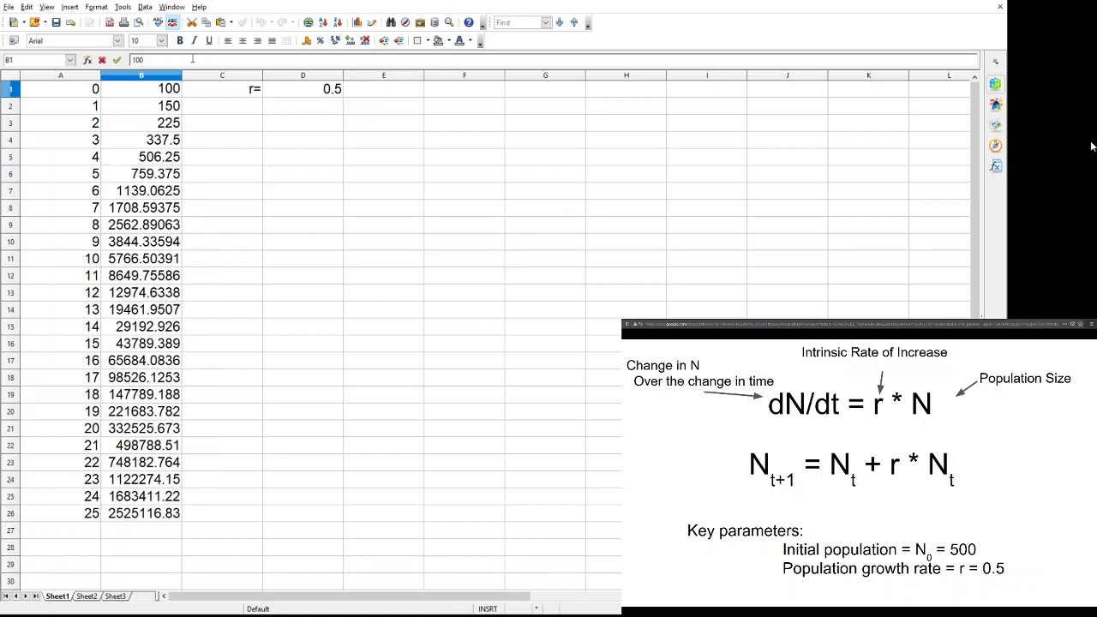
{"action": "key", "text": "BackSpace"}
{"action": "type", "text": "5"}
{"action": "key", "text": "Return"}
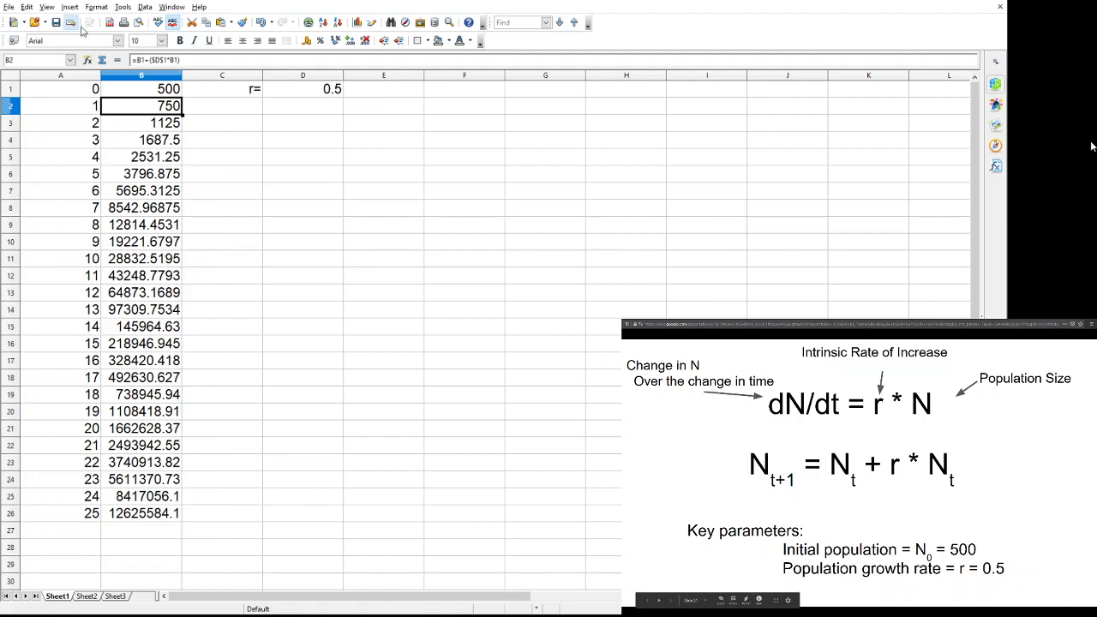
{"action": "key", "text": "Down"}
{"action": "key", "text": "Down"}
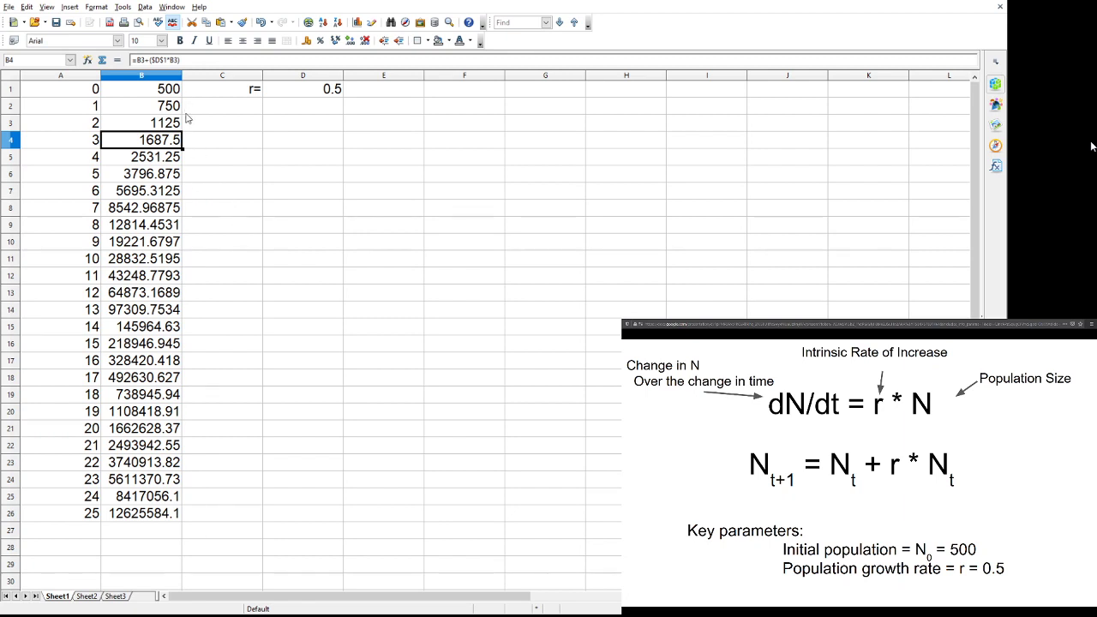
{"action": "key", "text": "Up"}
{"action": "key", "text": "Up"}
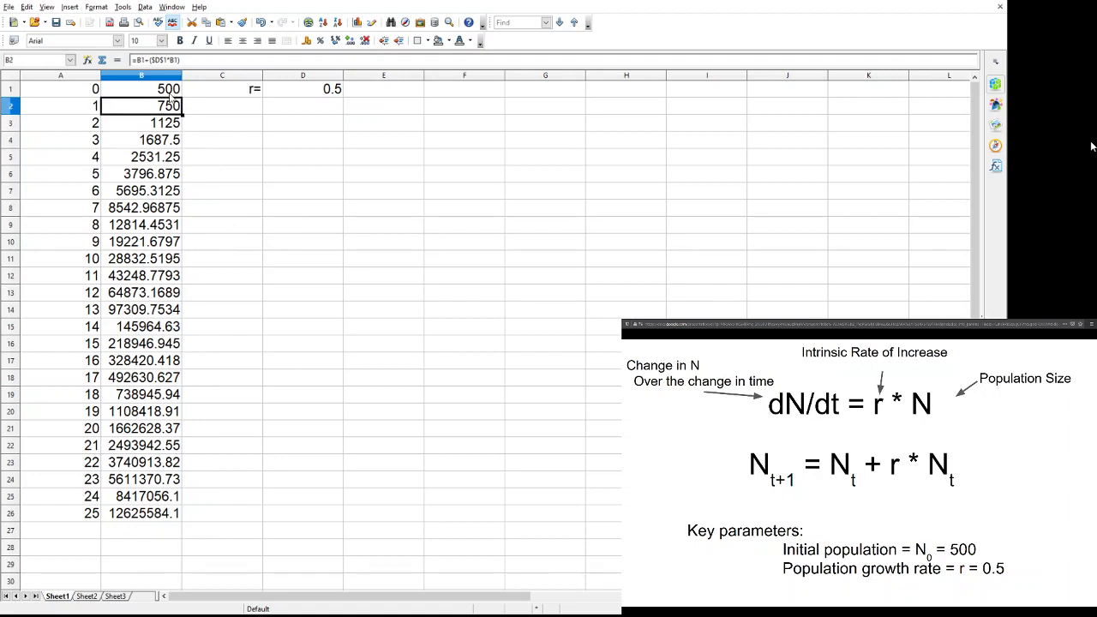
Wrap B2's formula in ROUND(...;0), using a semicolon as the argument separator.
{"action": "key", "text": "F2"}
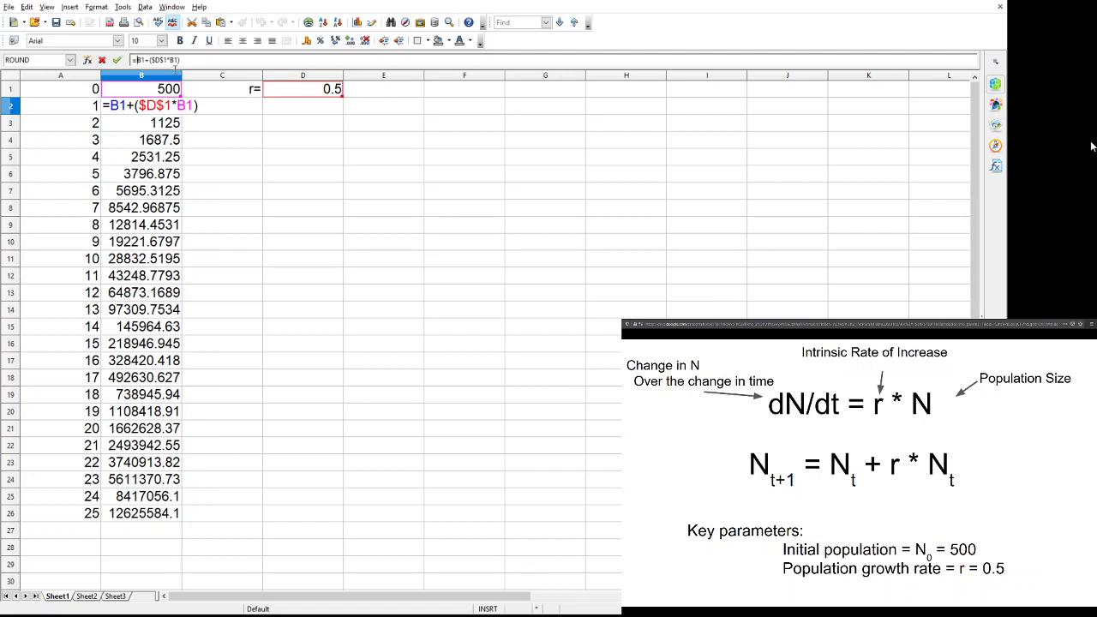
{"action": "type", "text": "round"}
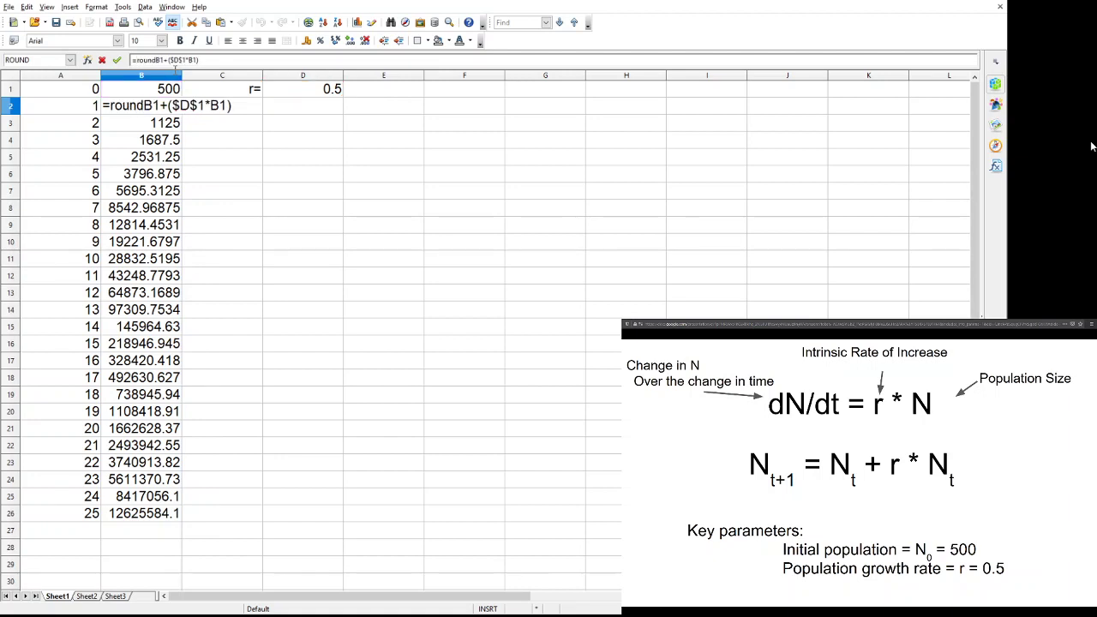
{"action": "type", "text": "("}
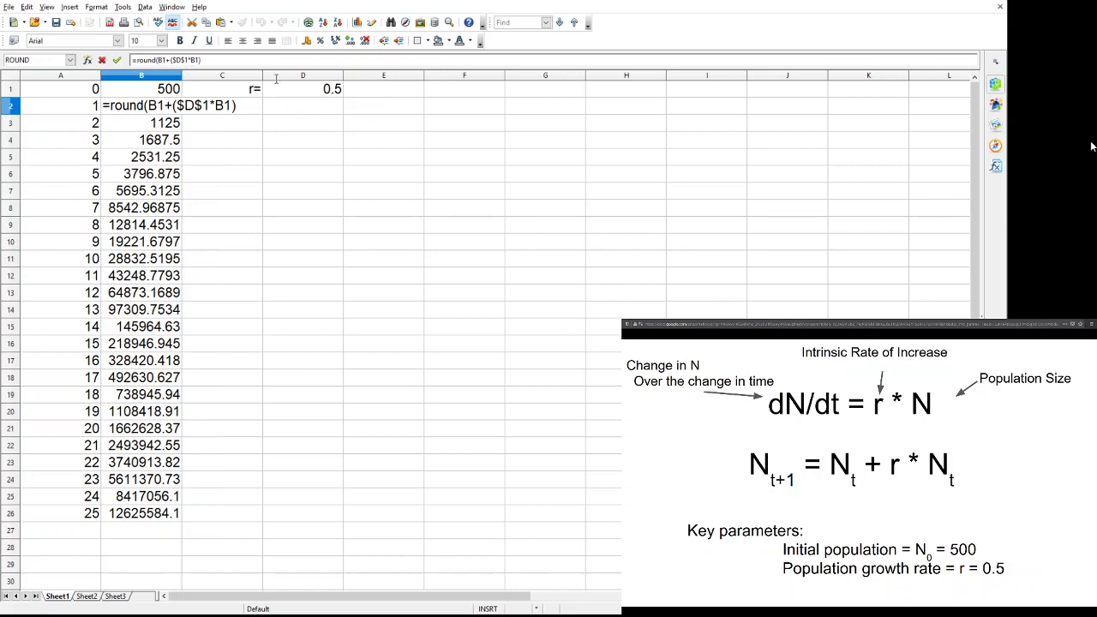
{"action": "type", "text": ",0)"}
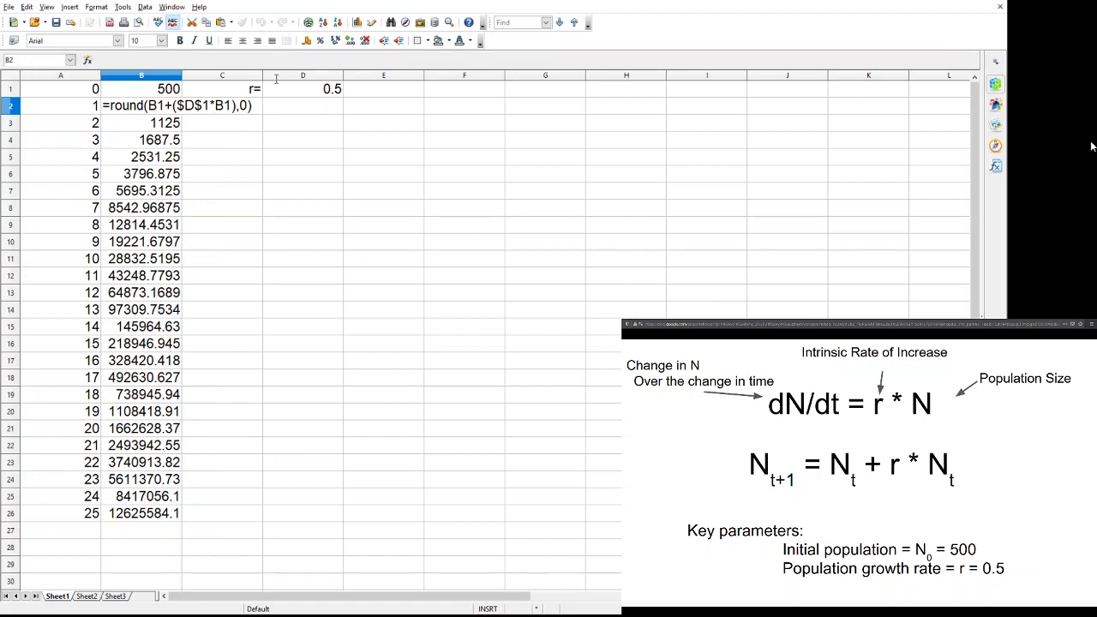
{"action": "key", "text": "Return"}
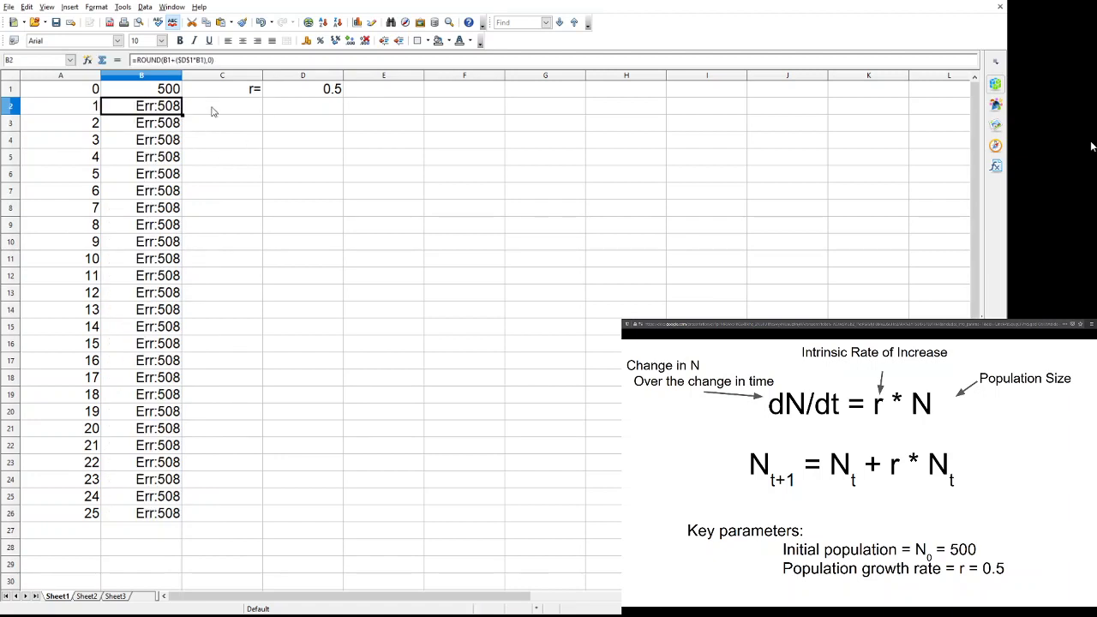
{"action": "key", "text": "F2"}
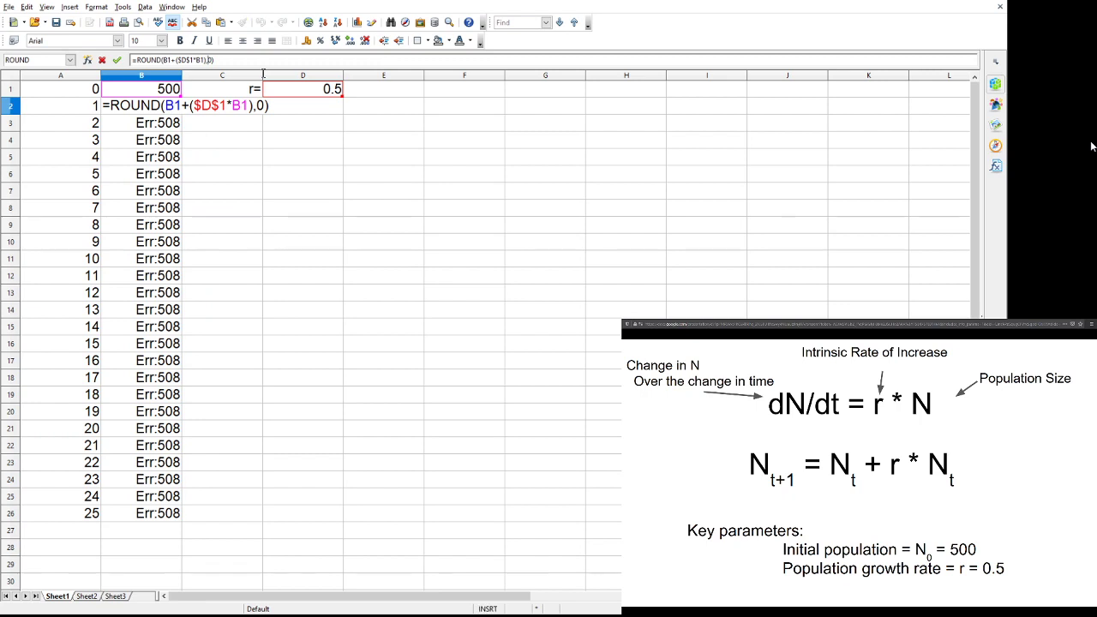
{"action": "key", "text": "BackSpace"}
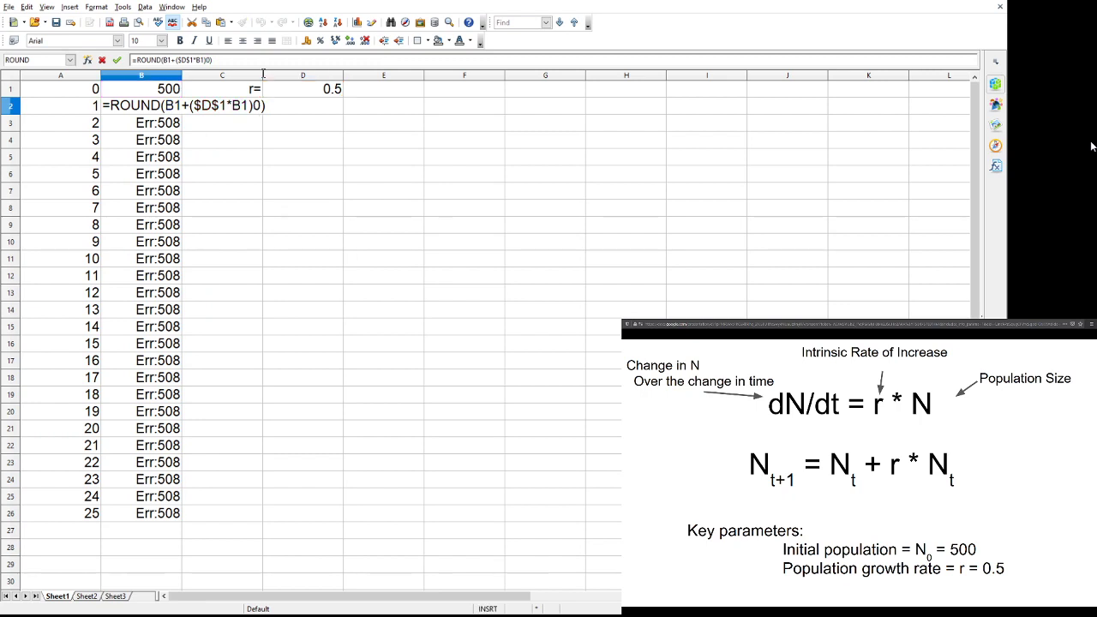
{"action": "type", "text": ";"}
Fill the rounded B2 formula down to B26, ending at 12630743 at step 25.
{"action": "key", "text": "Return"}
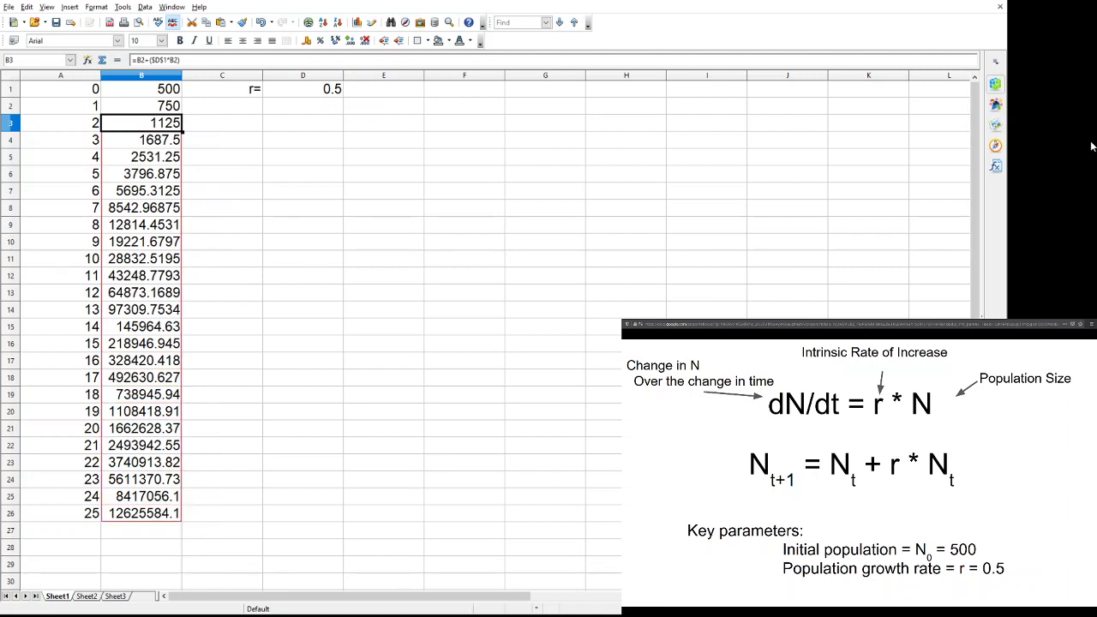
{"action": "key", "text": "ctrl+shift+Down"}
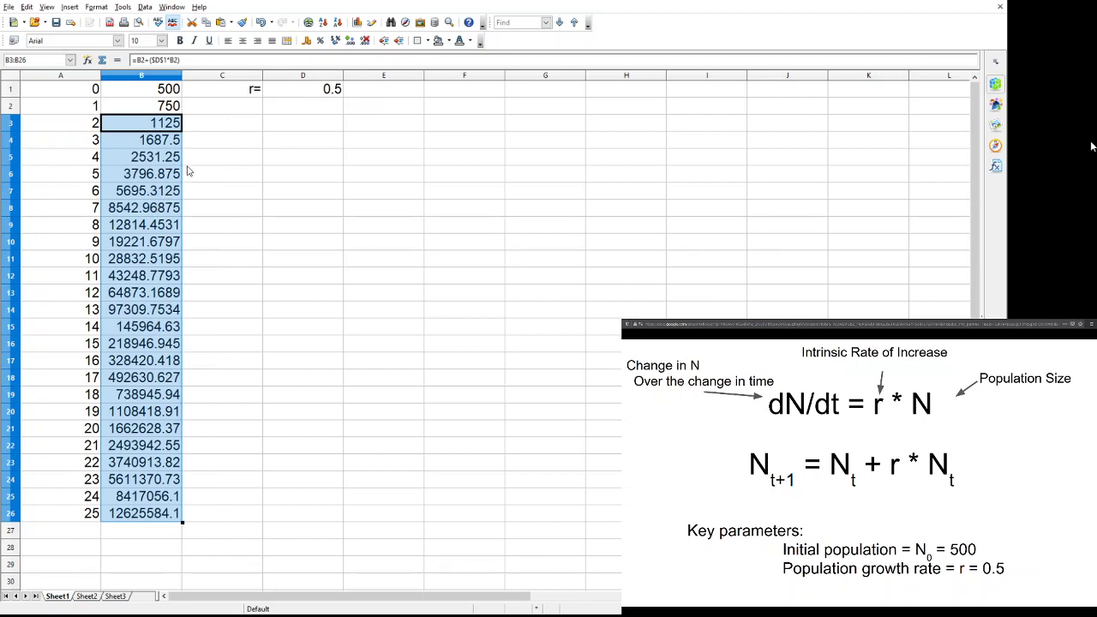
{"action": "key", "text": "Escape"}
{"action": "key", "text": "Up"}
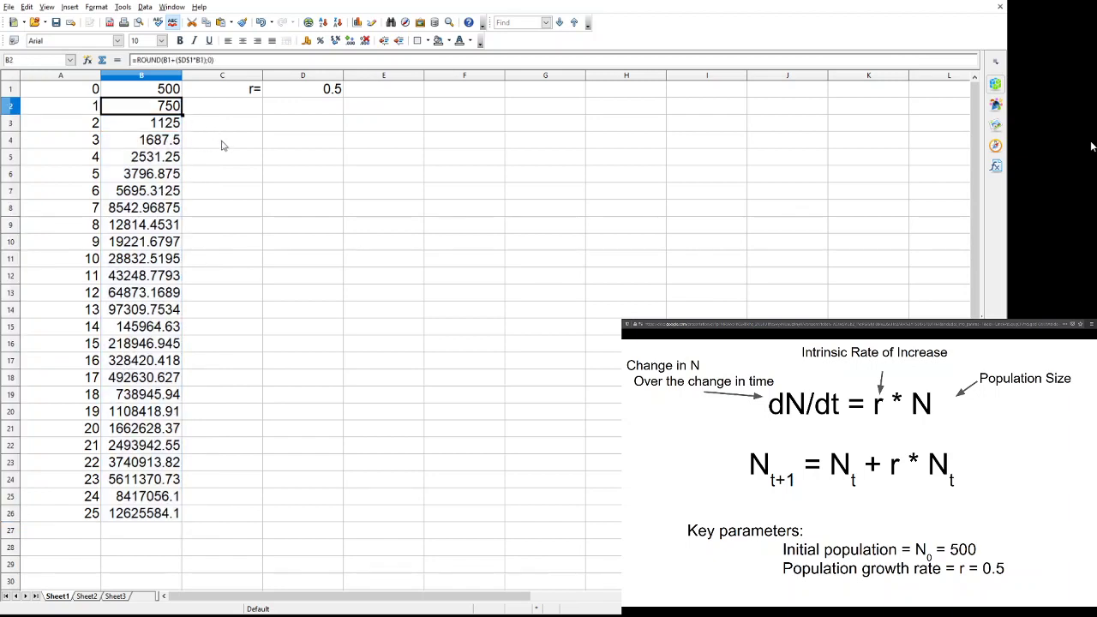
{"action": "key", "text": "Down"}
{"action": "key", "text": "Right"}
{"action": "key", "text": "Left"}
{"action": "key", "text": "Up"}
{"action": "left_click_drag", "start_coordinate": [232, 159], "coordinate": [301, 613]}
{"action": "left_click_drag", "start_coordinate": [280, 517], "coordinate": [278, 515]}
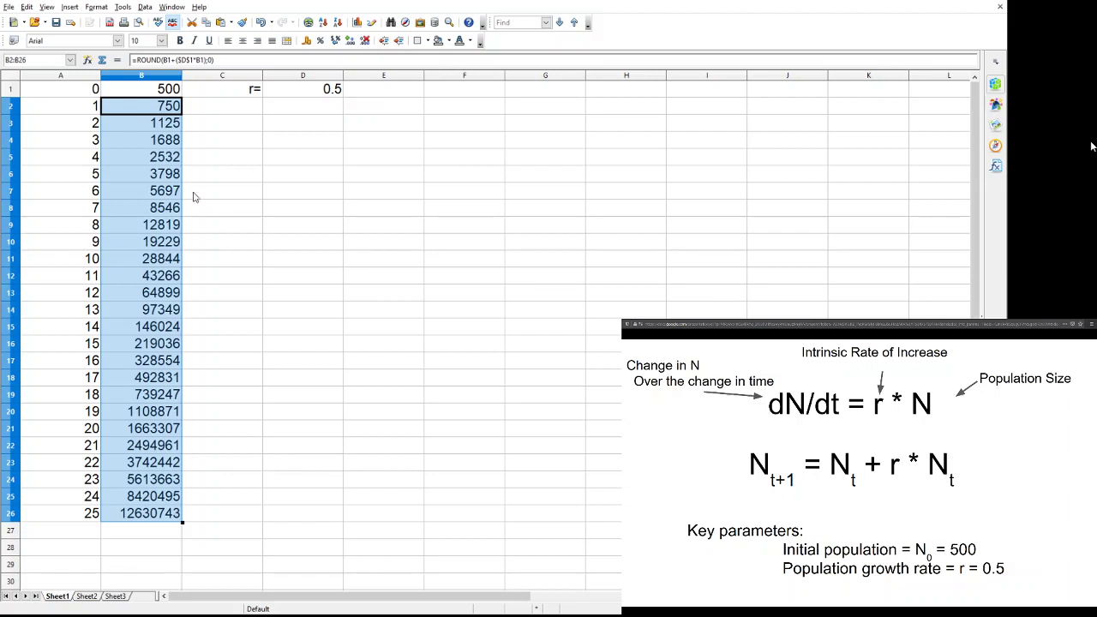
{"action": "key", "text": "Down"}
{"action": "key", "text": "Down"}
{"action": "key", "text": "Down"}
{"action": "key", "text": "Down"}
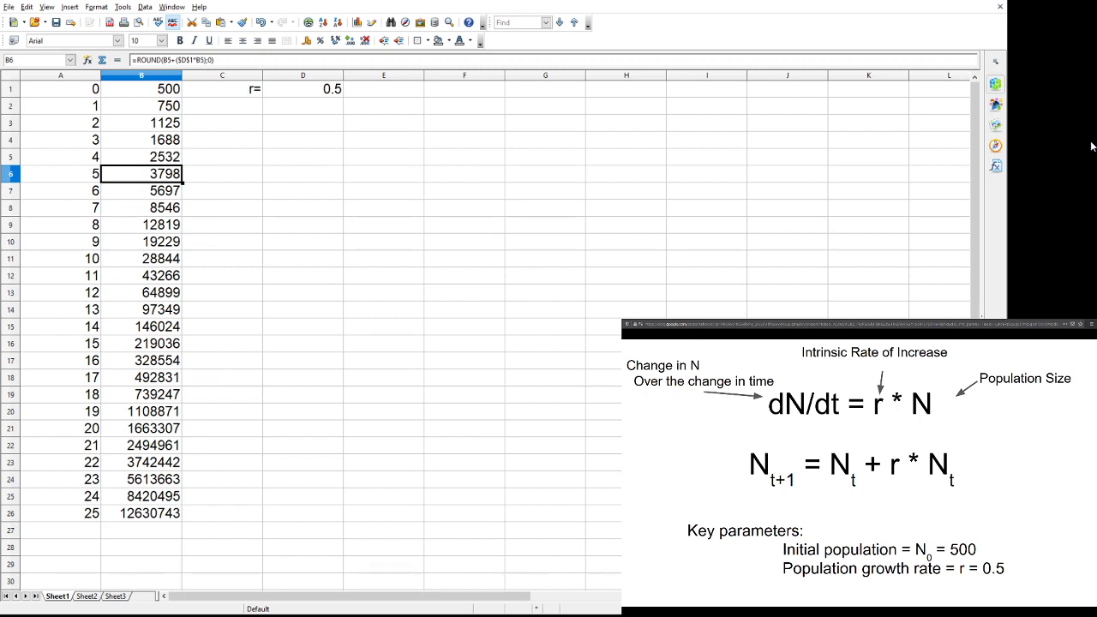
Insert a chart of the step and population data in A1:B26 and enter its edit mode.
{"action": "left_click_drag", "start_coordinate": [73, 89], "coordinate": [141, 513]}
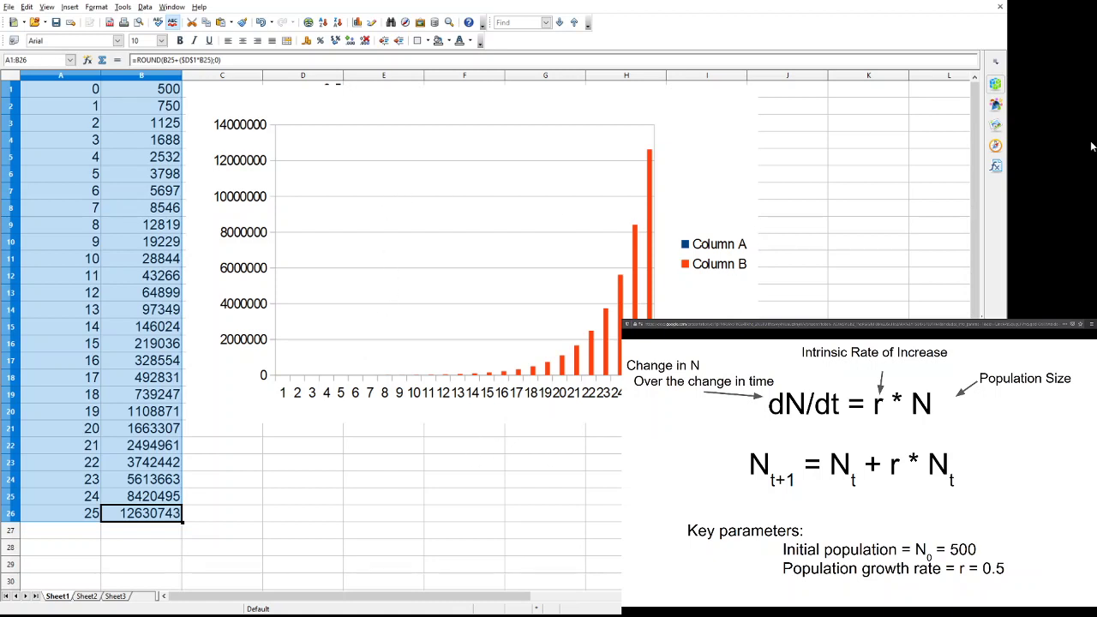
{"action": "double_click", "coordinate": [431, 151]}
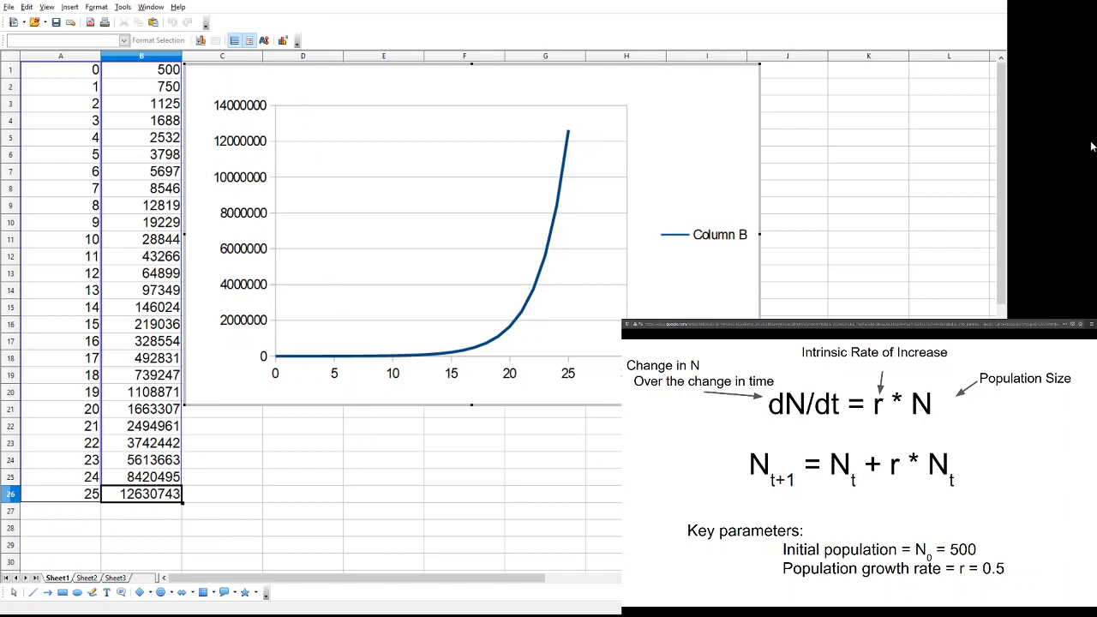
Delete the Column B legend, leaving only the population curve in the chart area.
{"action": "left_click", "coordinate": [875, 303]}
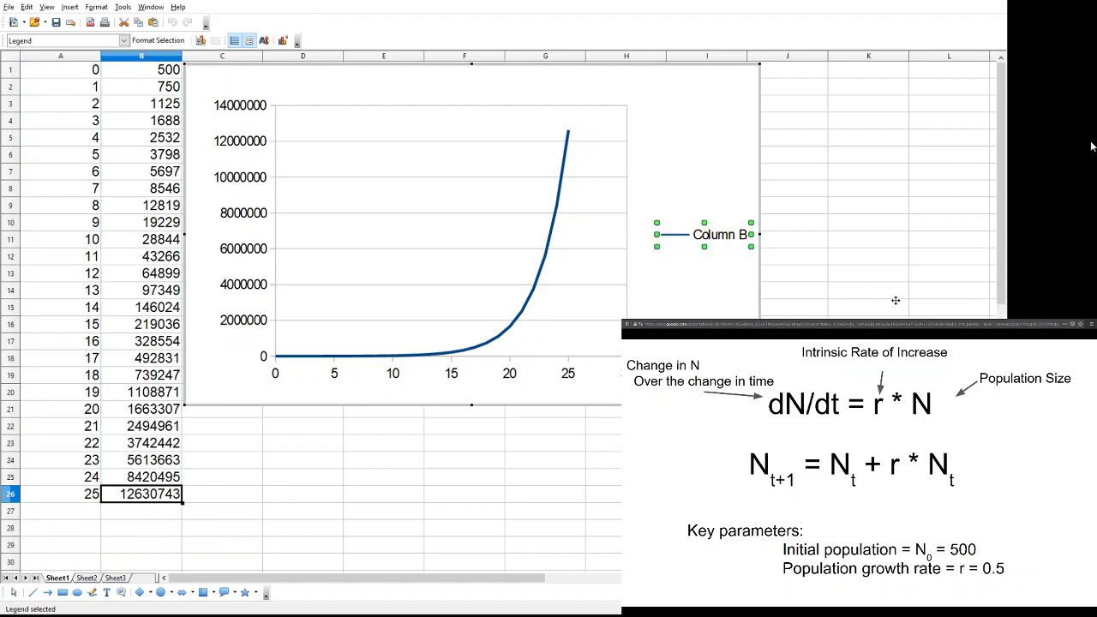
{"action": "key", "text": "Delete"}
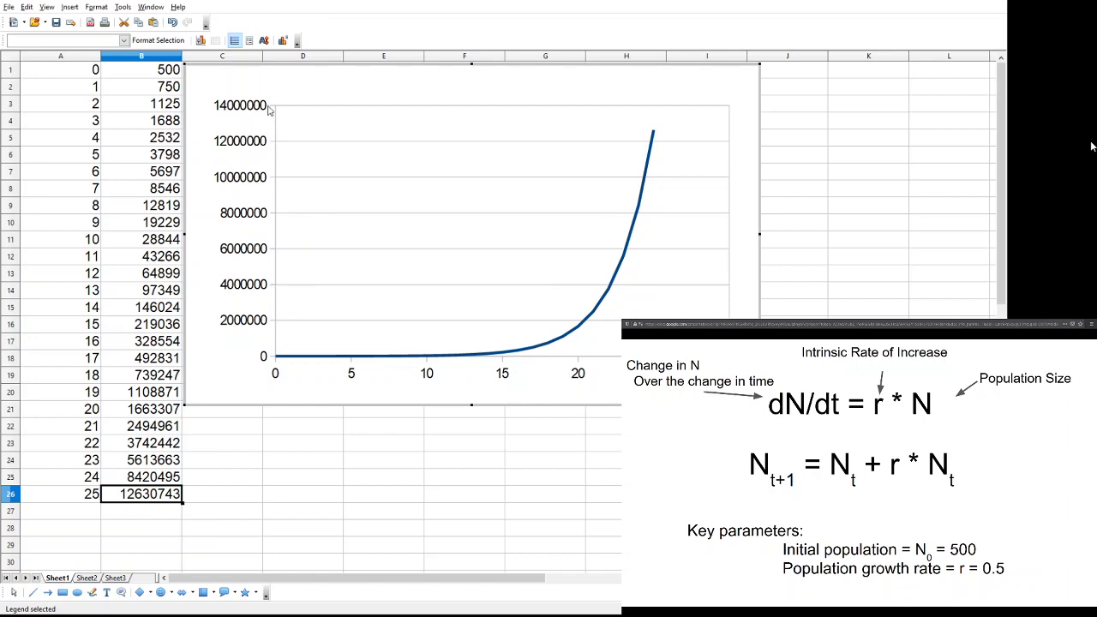
{"action": "left_click", "coordinate": [277, 149]}
{"action": "left_click", "coordinate": [277, 148]}
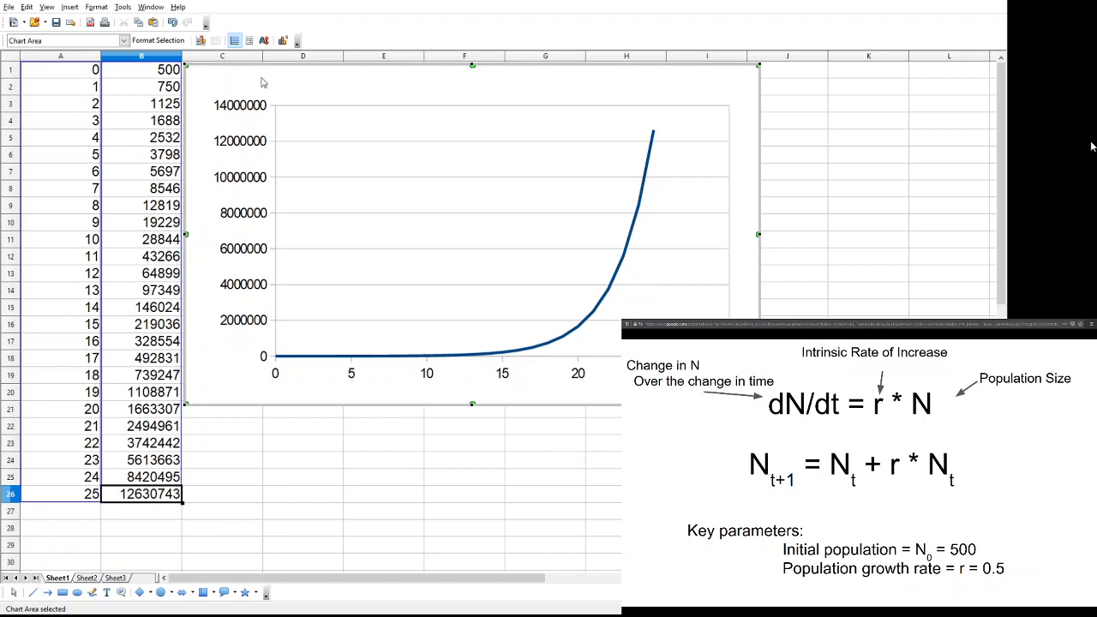
Shift the chart down and slightly right to reveal the r = 0.5 cells in C1:D1.
{"action": "left_click_drag", "start_coordinate": [261, 82], "coordinate": [269, 113]}
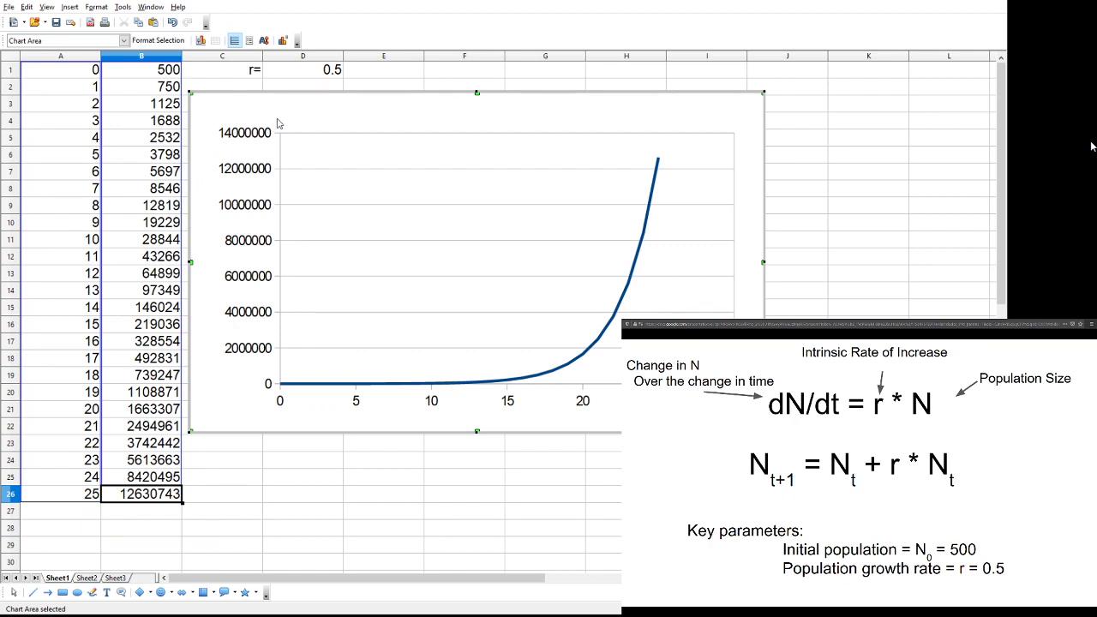